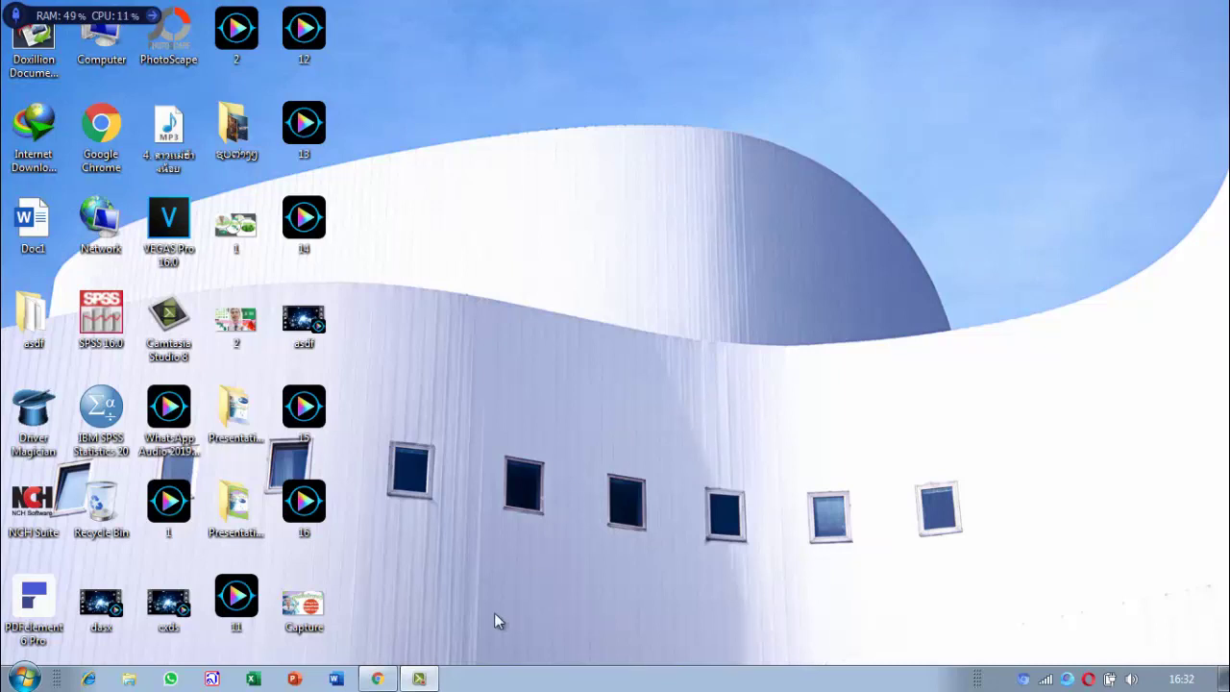
Step: Switch to Google Chrome and go to the website mawtoload.com
click(537, 420)
click(377, 679)
click(434, 369)
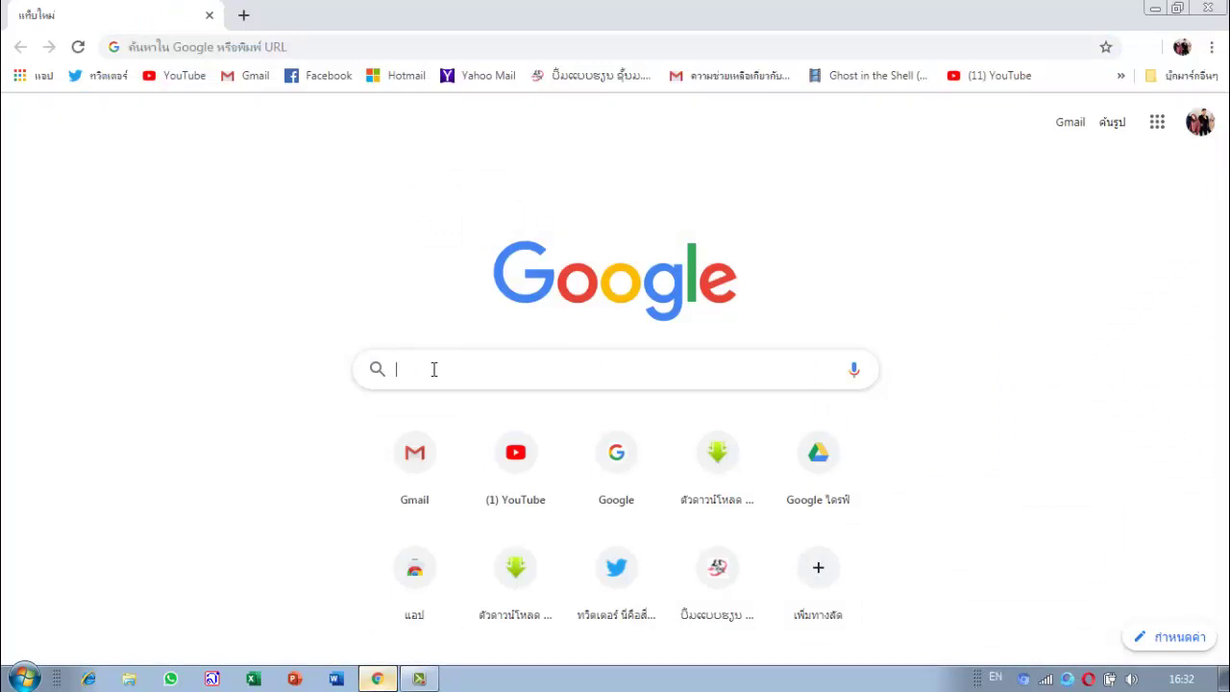
text(m)
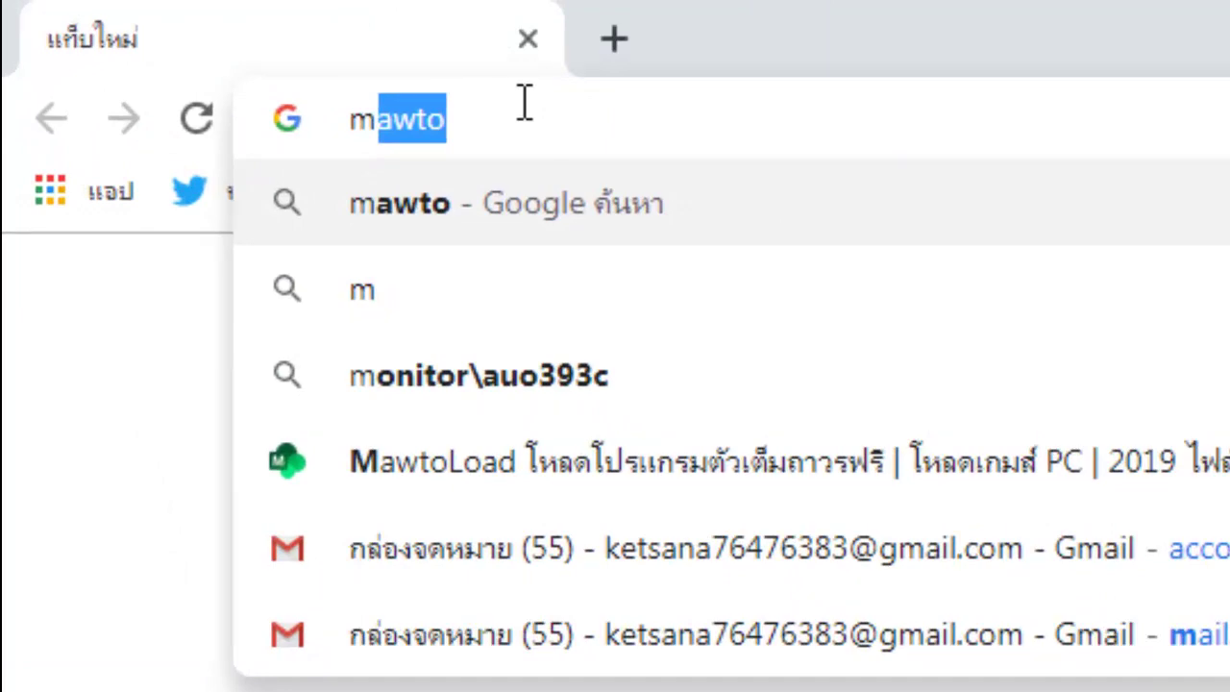
text(awto)
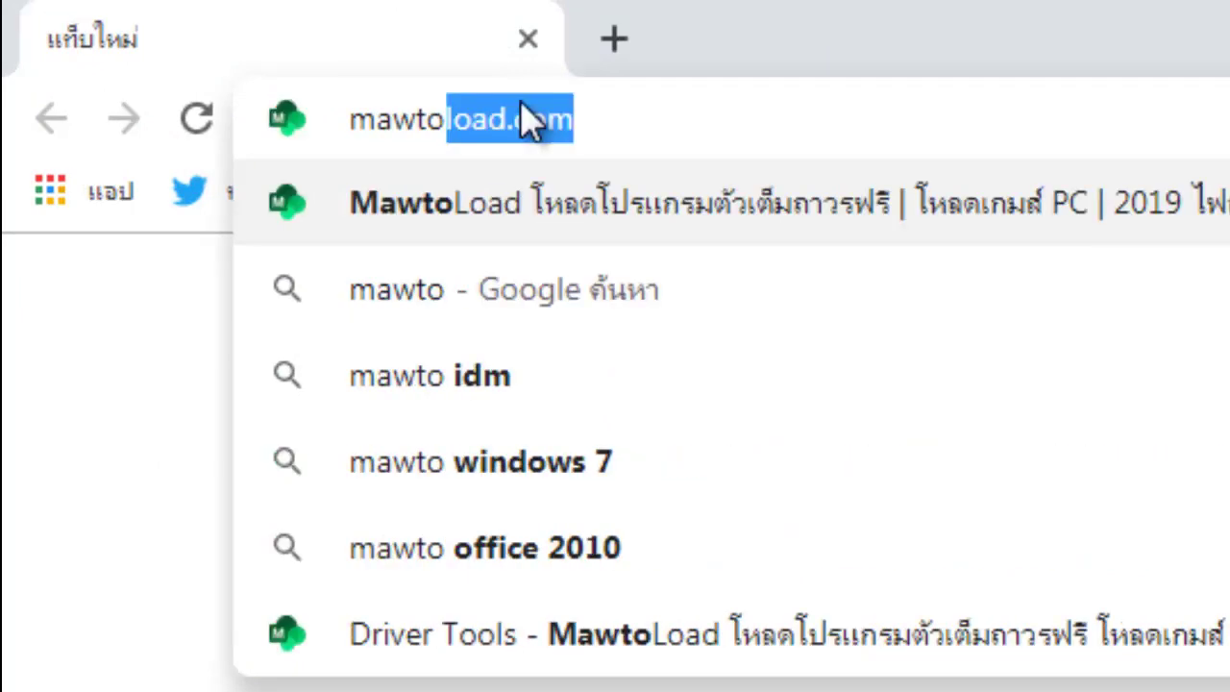
click(665, 100)
key(Return)
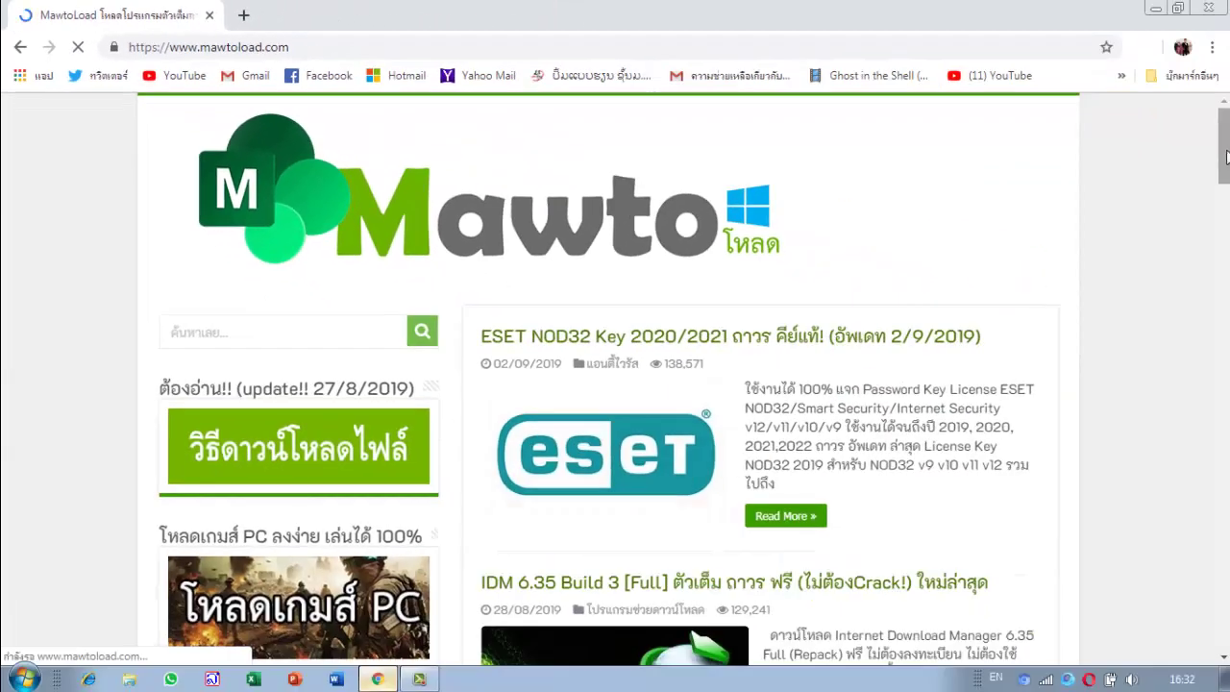
Step: Open the IDM 6.35 Build 3 [Full] article from the popular programs and follow its main download link
drag(1226, 157, 1225, 237)
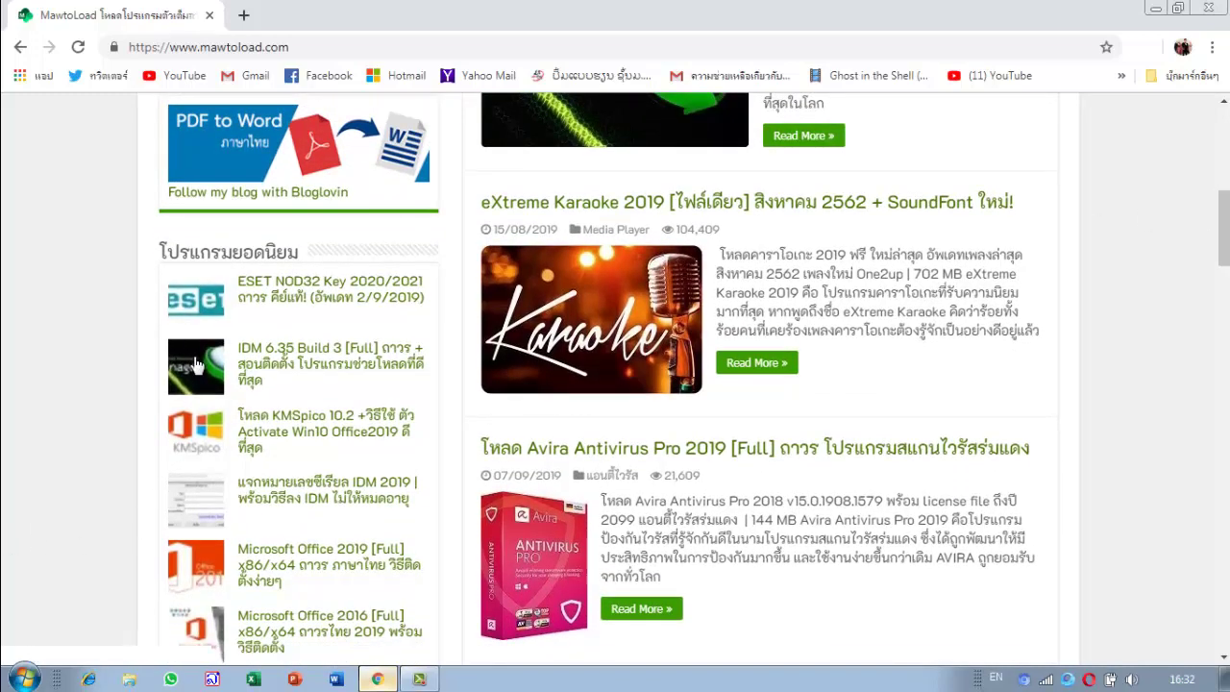
click(268, 355)
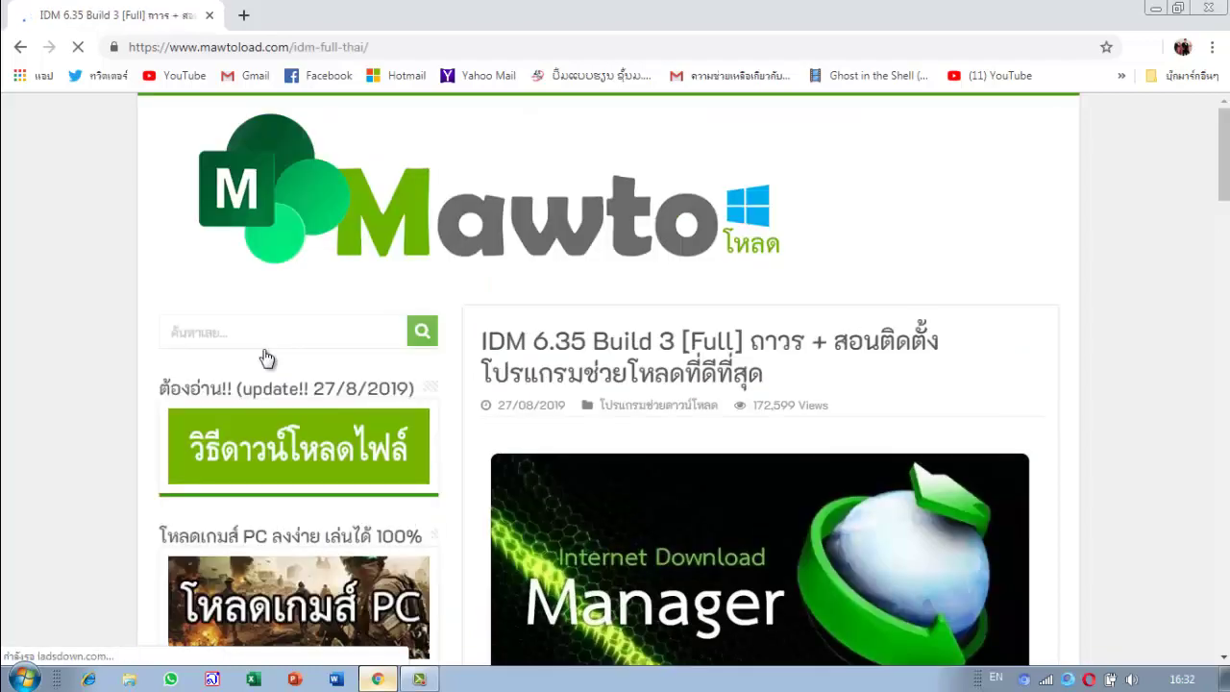
scroll(502, 305, down, 9)
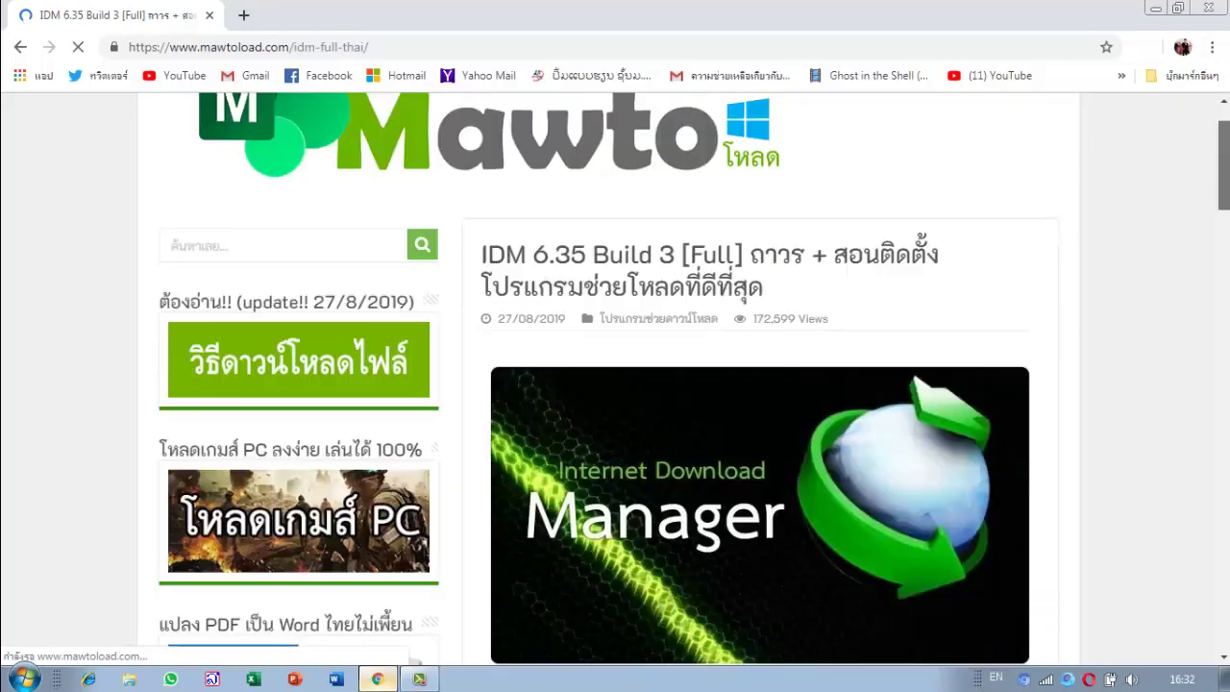
scroll(1225, 397, up, 8)
scroll(1226, 397, down, 10)
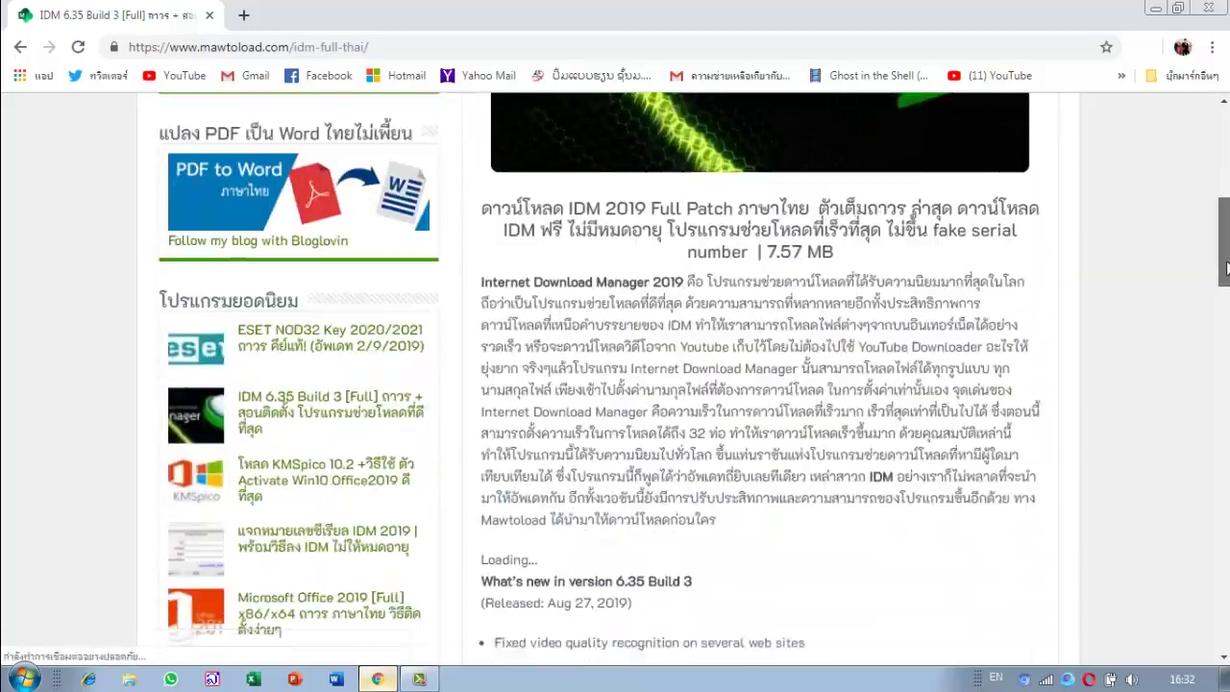
scroll(1225, 397, up, 6)
scroll(1226, 397, down, 6)
scroll(1225, 365, up, 4)
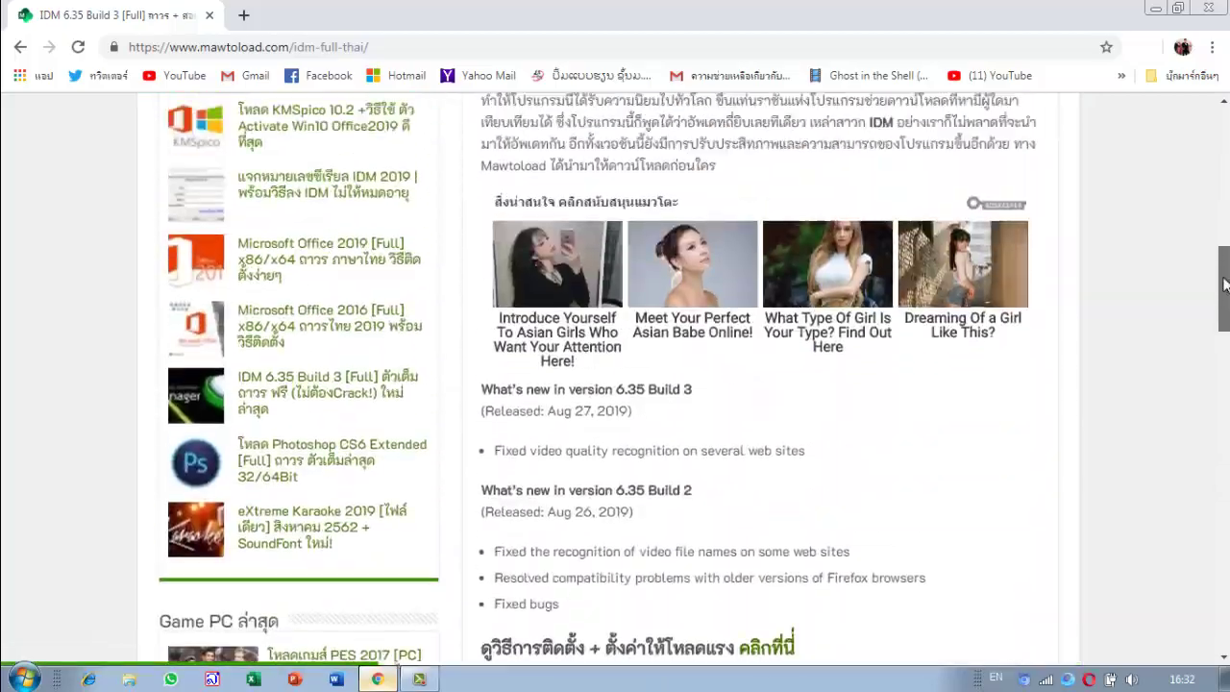
drag(1226, 300, 1226, 420)
scroll(1225, 420, down, 2)
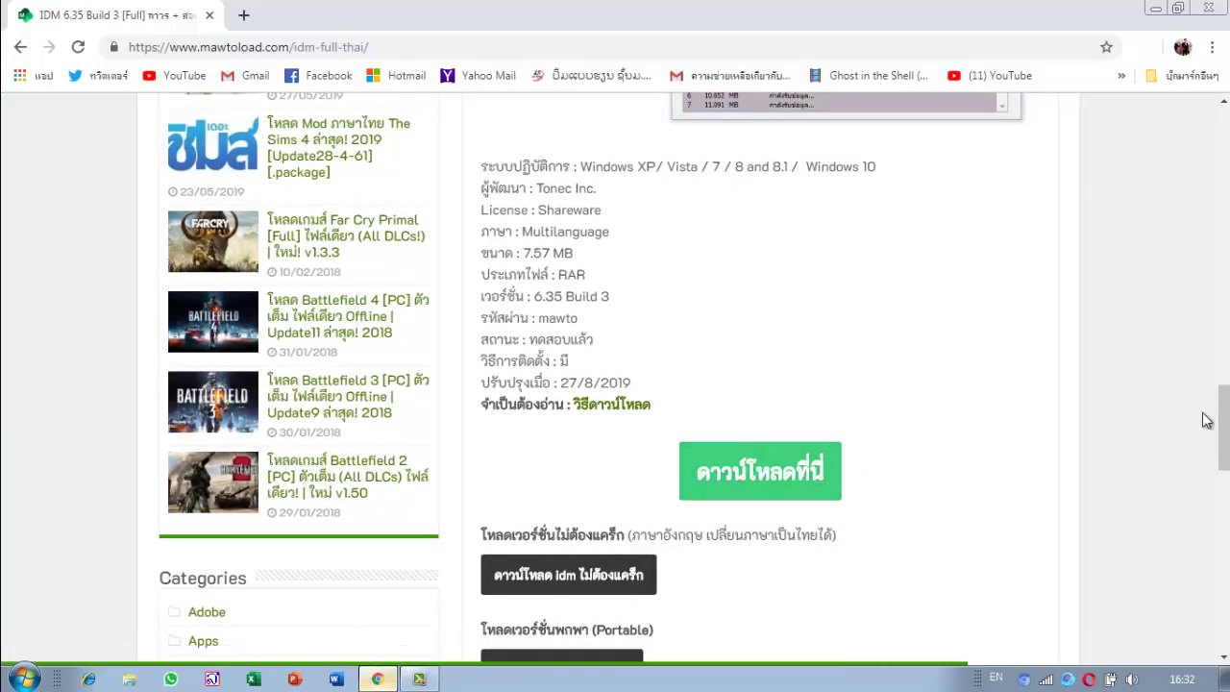
click(781, 478)
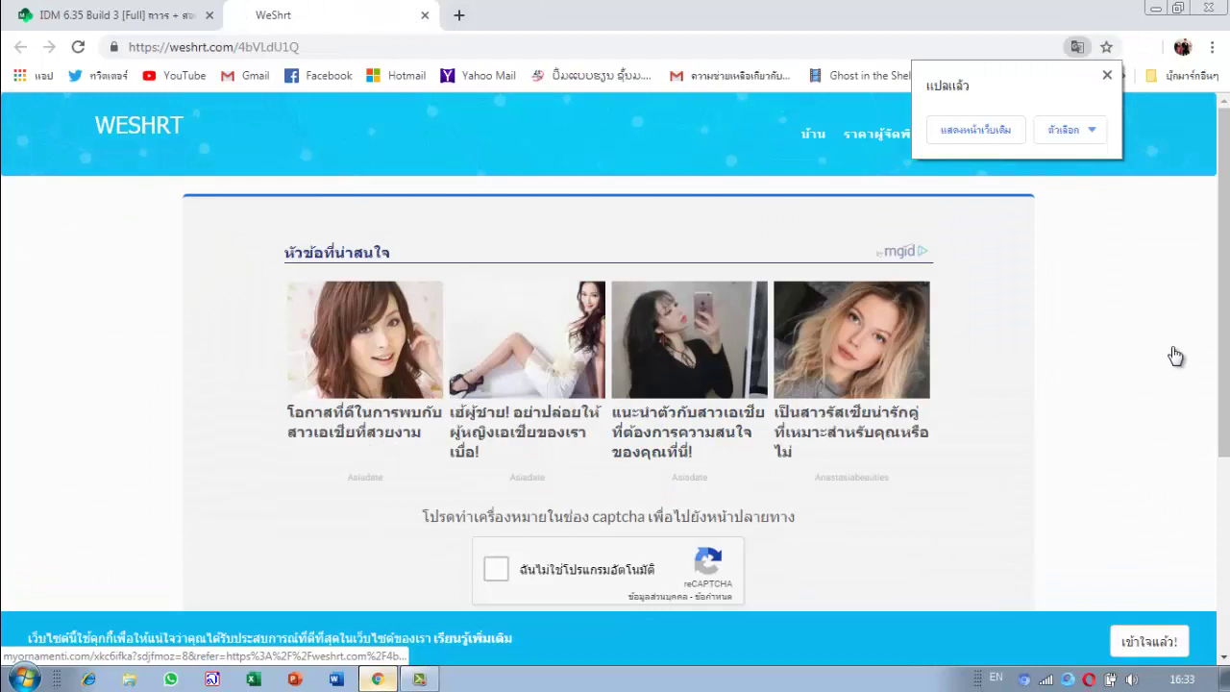
Step: Complete the WeShrt captcha, close the pop-up ad tabs, and continue through the link to the file's hosting page
drag(1222, 348, 1213, 431)
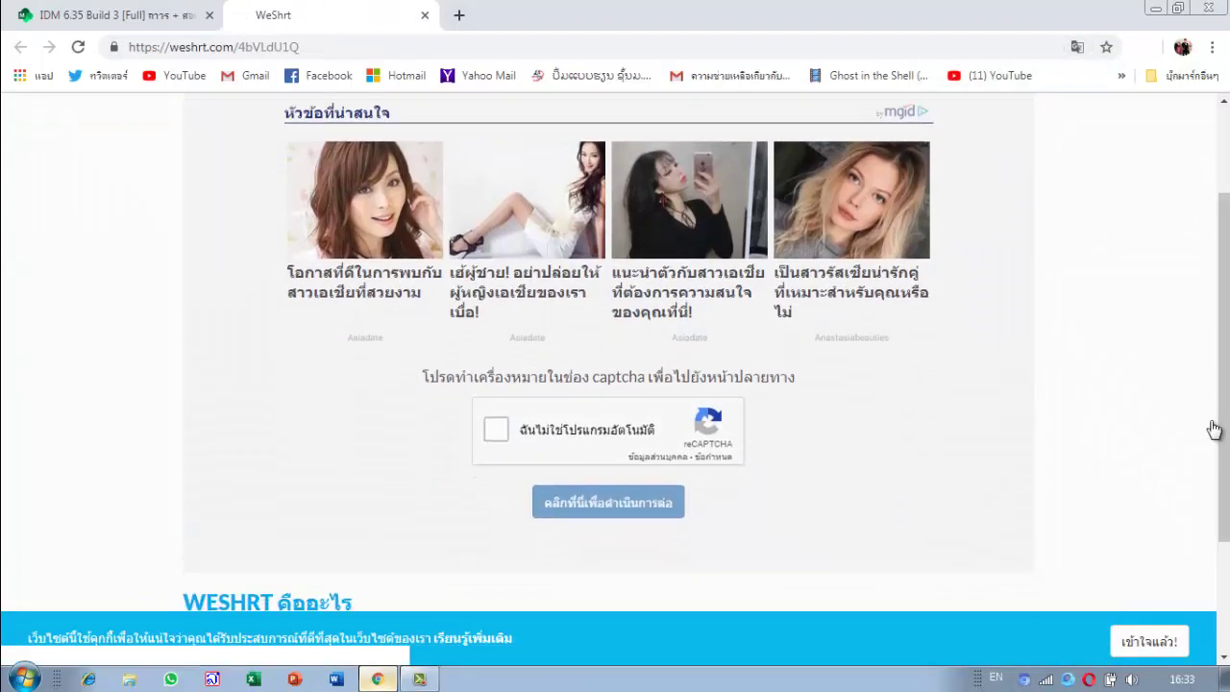
click(498, 434)
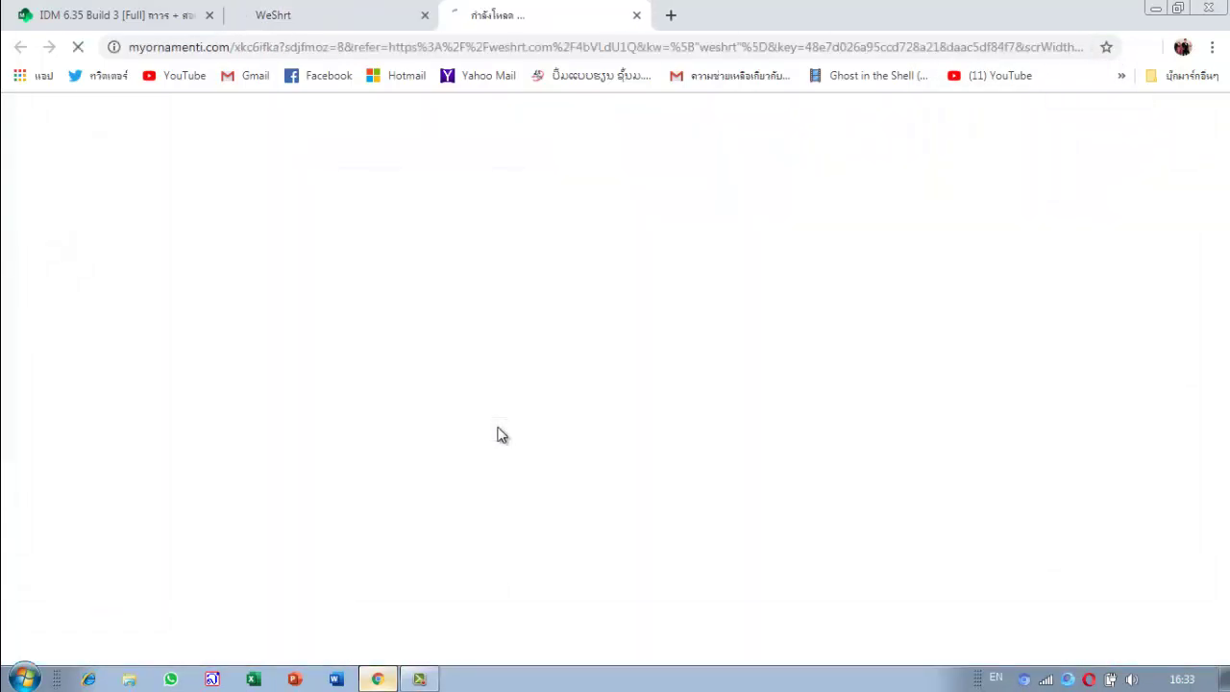
click(642, 16)
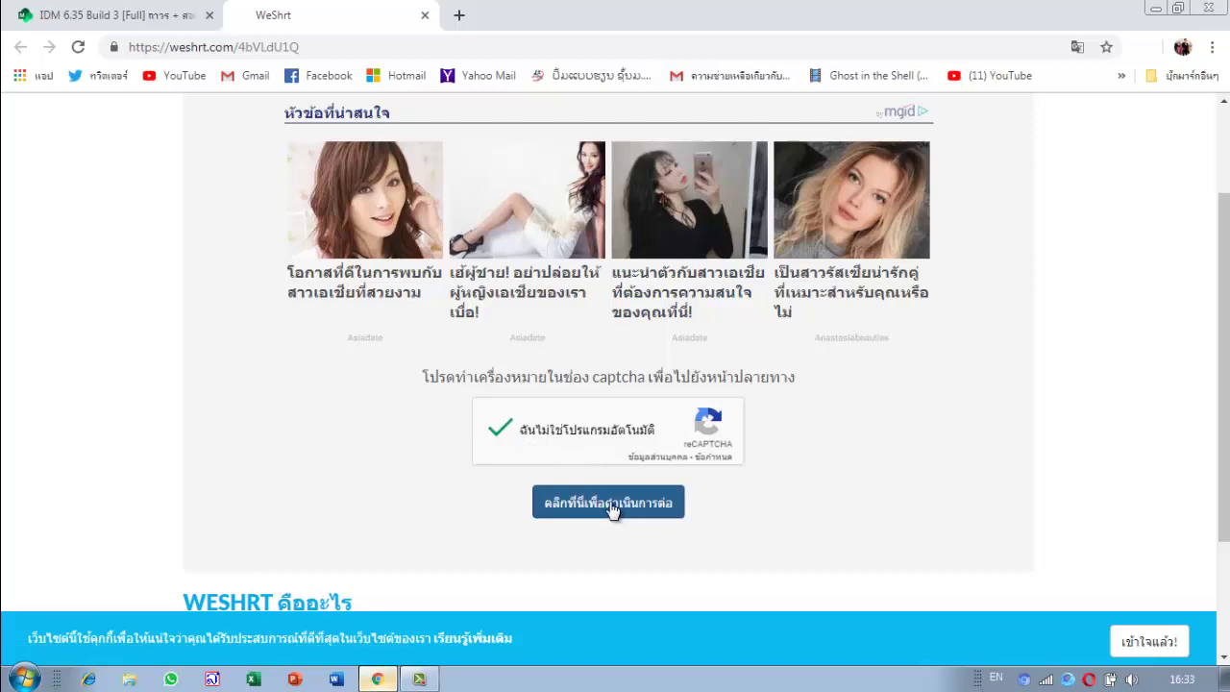
click(612, 504)
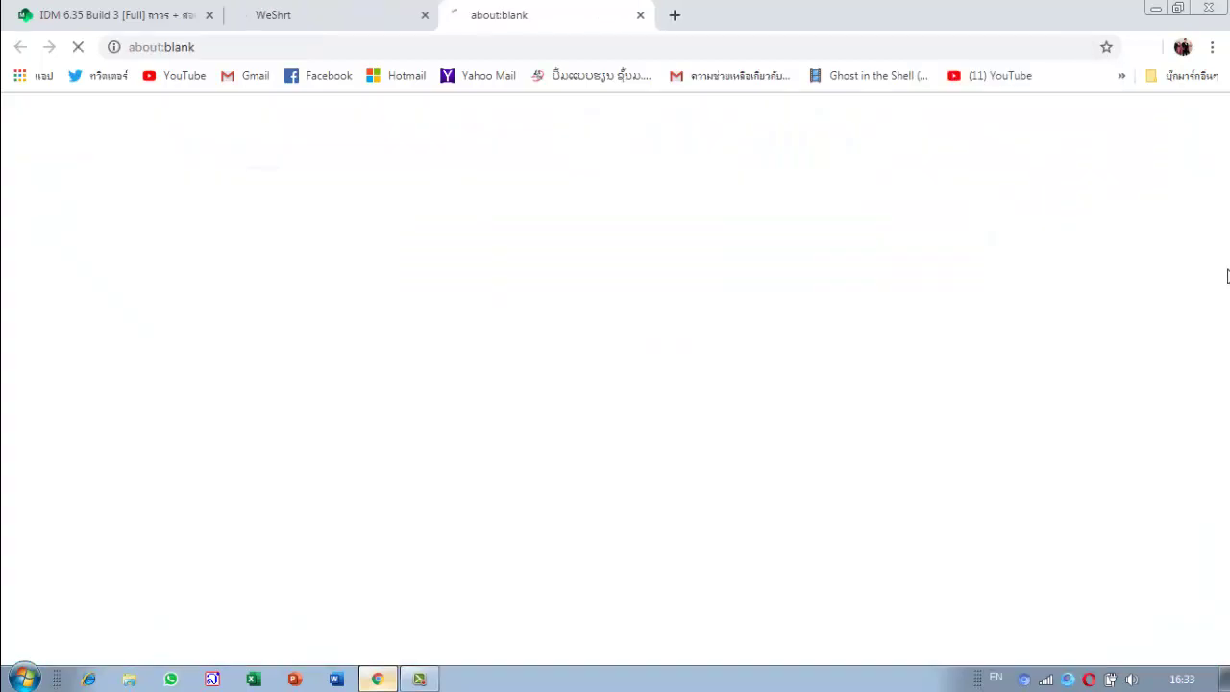
click(641, 15)
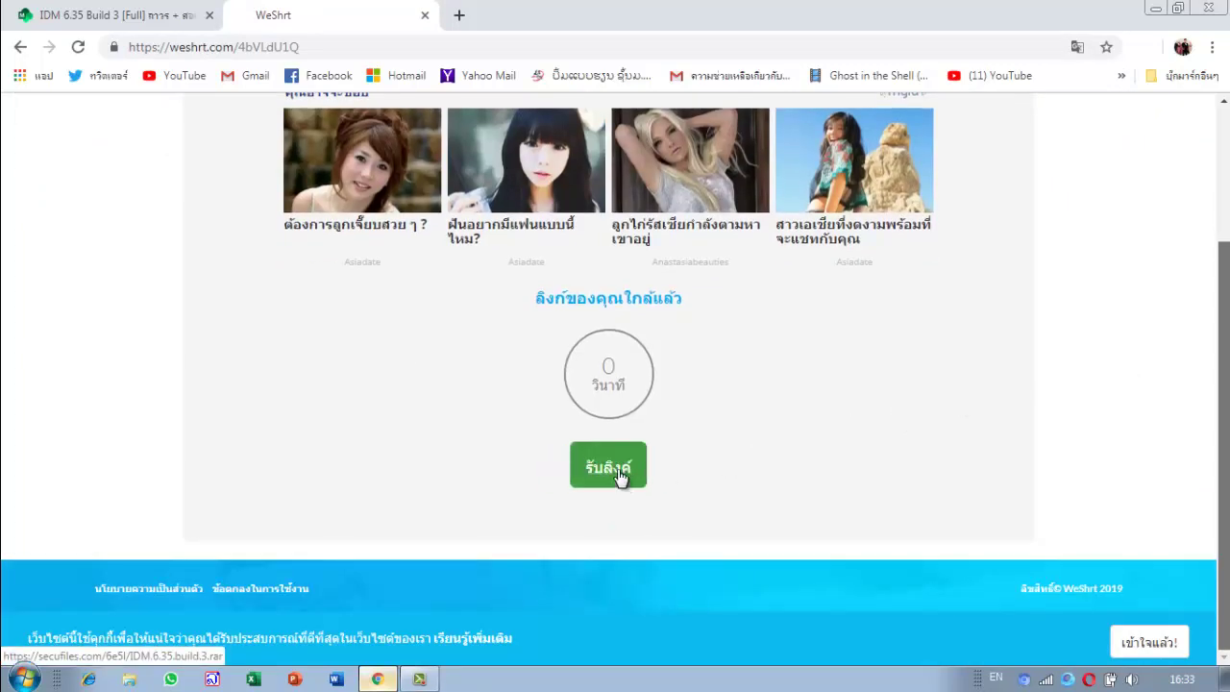
click(620, 475)
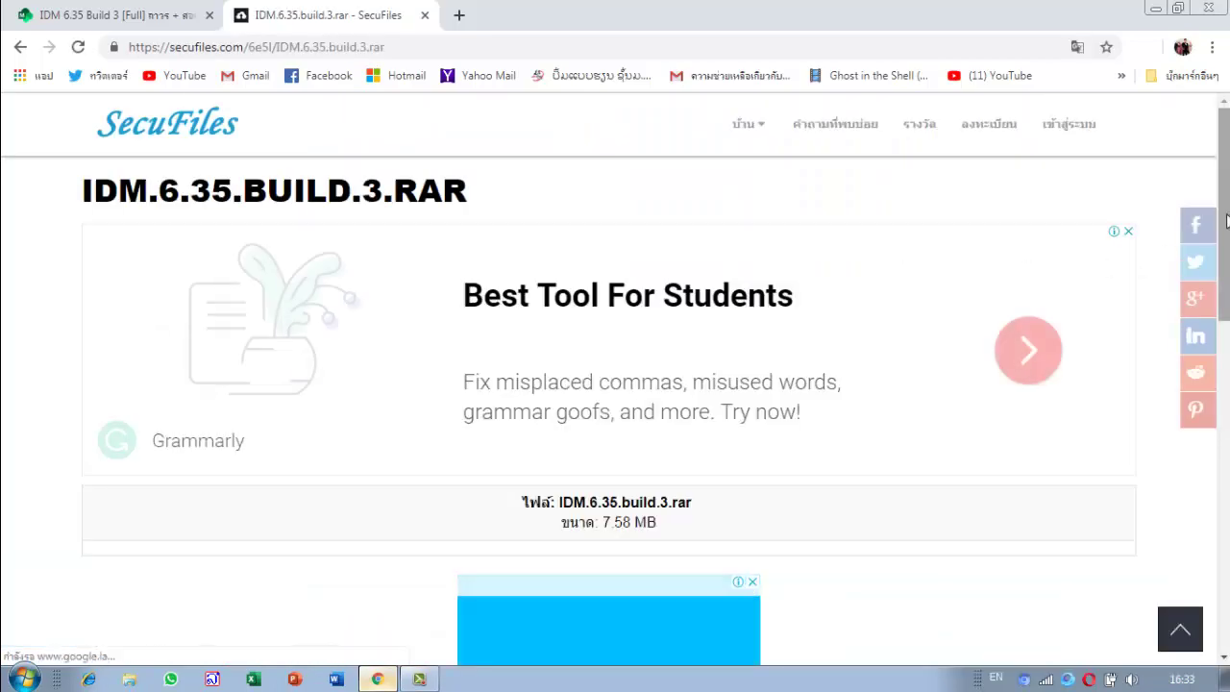
Step: Request IDM.6.35.build.3.rar on SecuFiles and complete the robot check to download it
scroll(615, 404, down, 5)
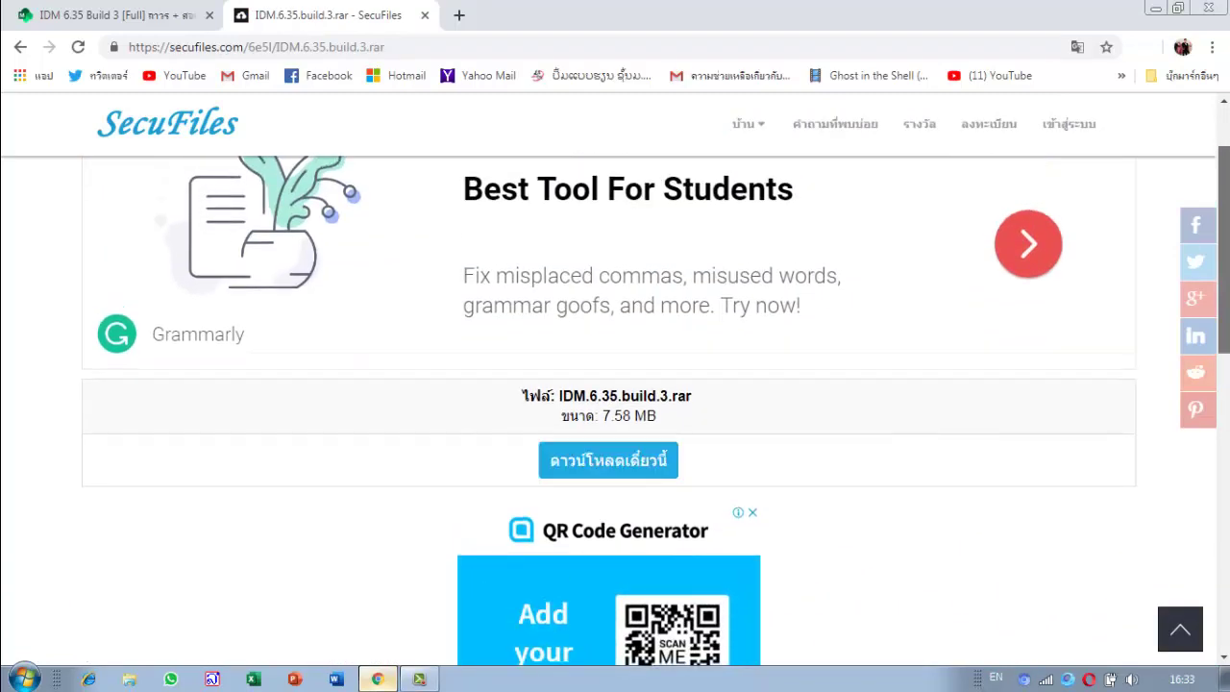
scroll(598, 299, down, 2)
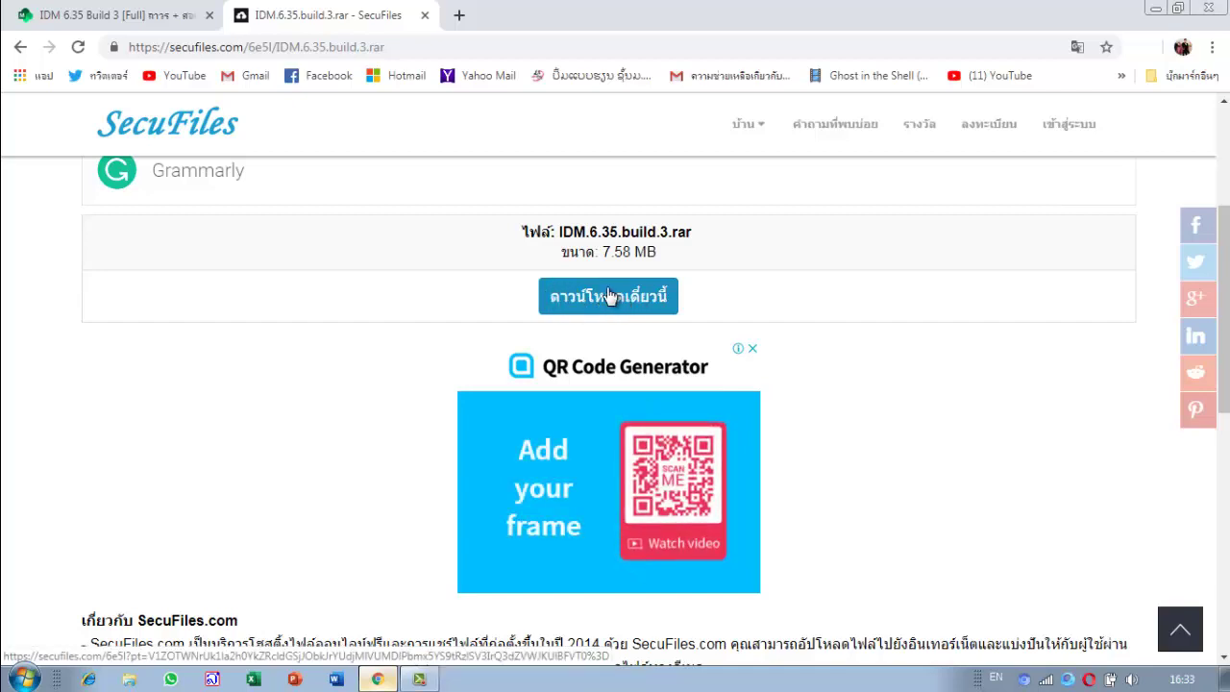
click(613, 300)
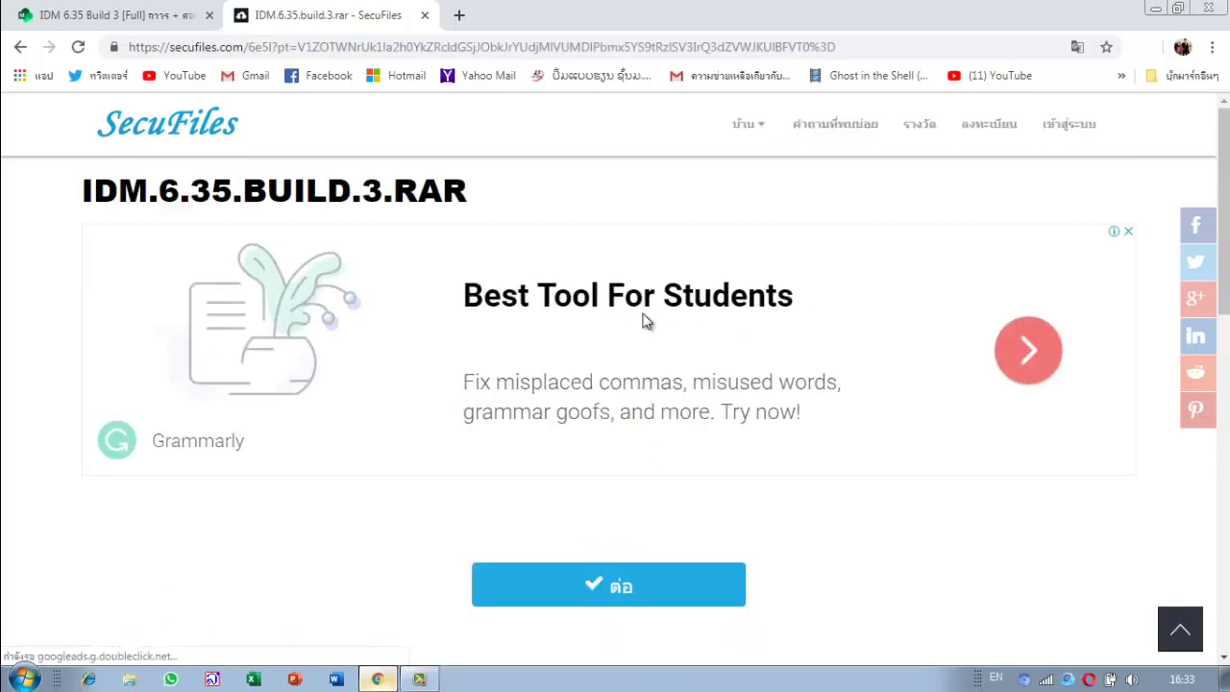
scroll(585, 300, down, 3)
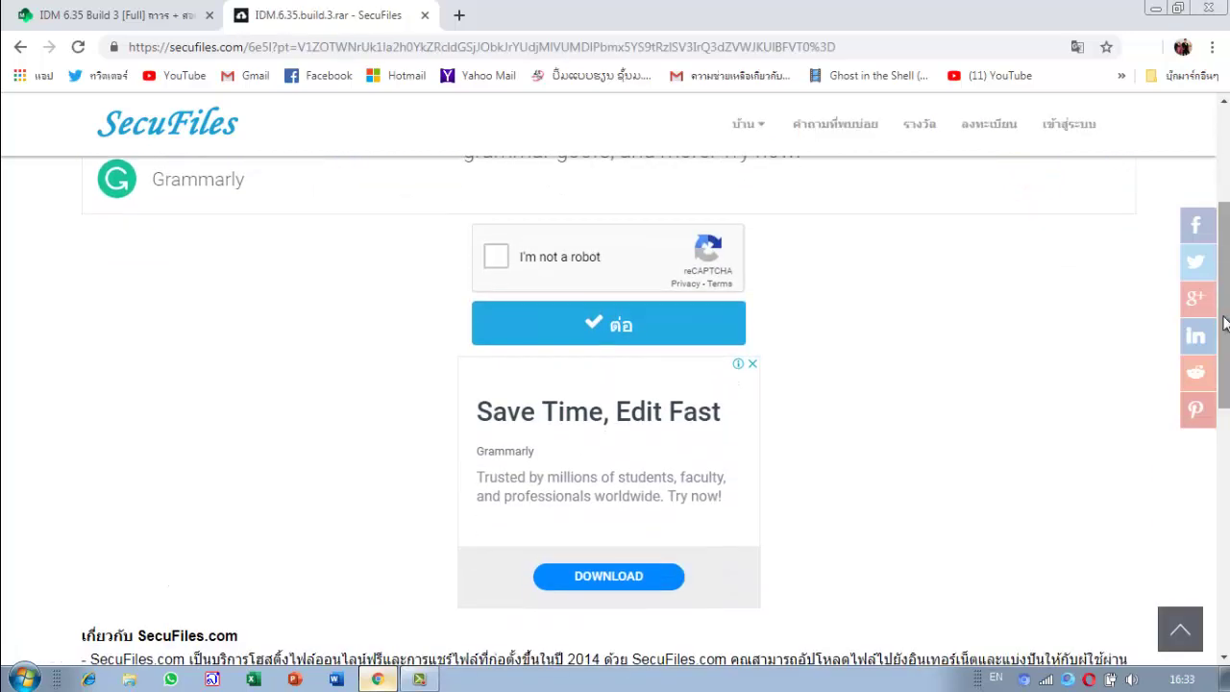
click(509, 257)
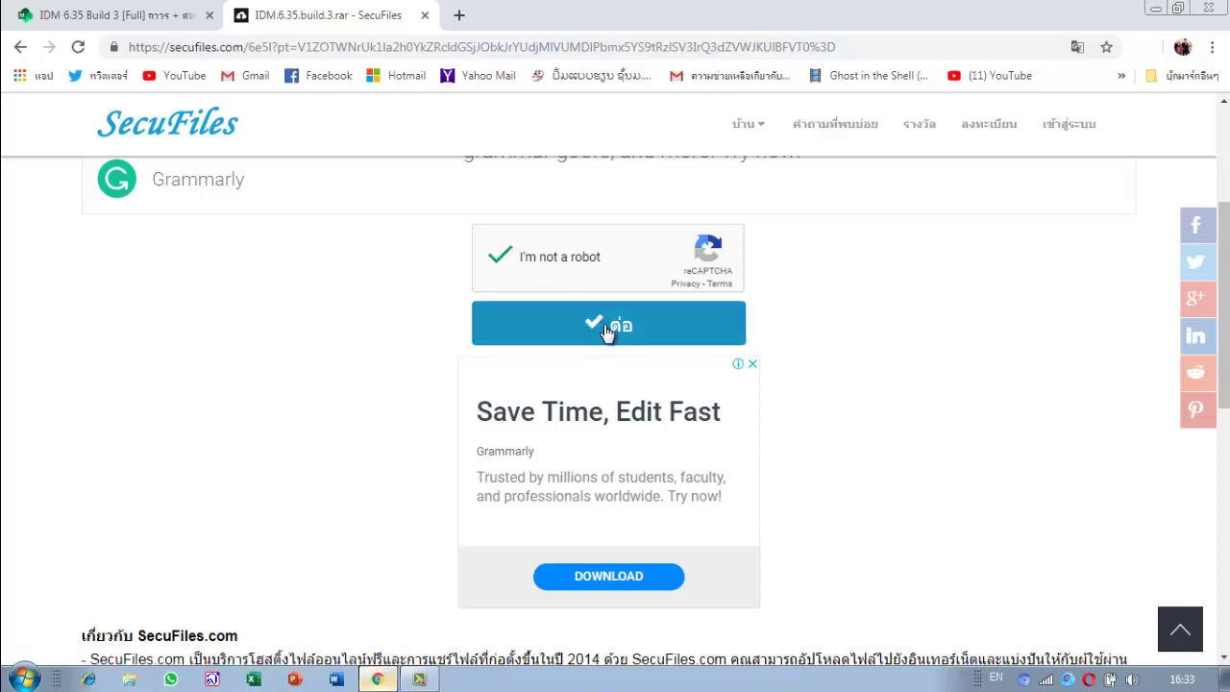
click(608, 327)
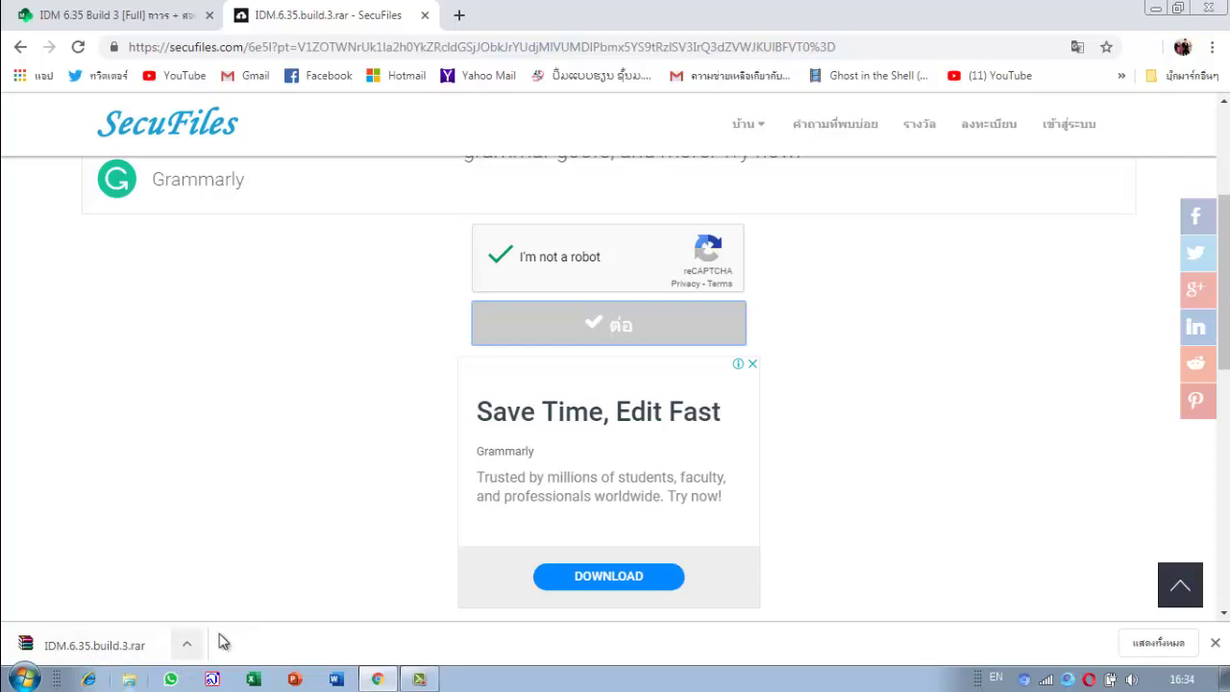
Step: Minimize the browser and open the inner IDM.6.35.build.3.Repack folder within Downloads in Windows Explorer
click(1162, 9)
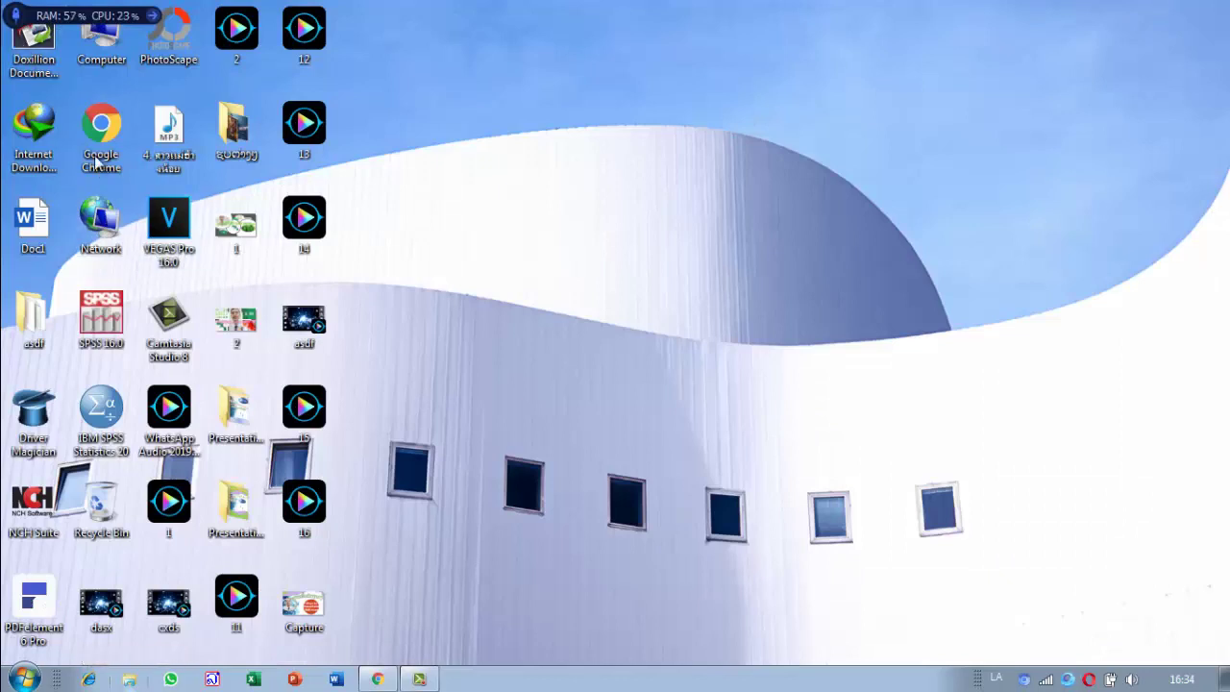
double_click(107, 43)
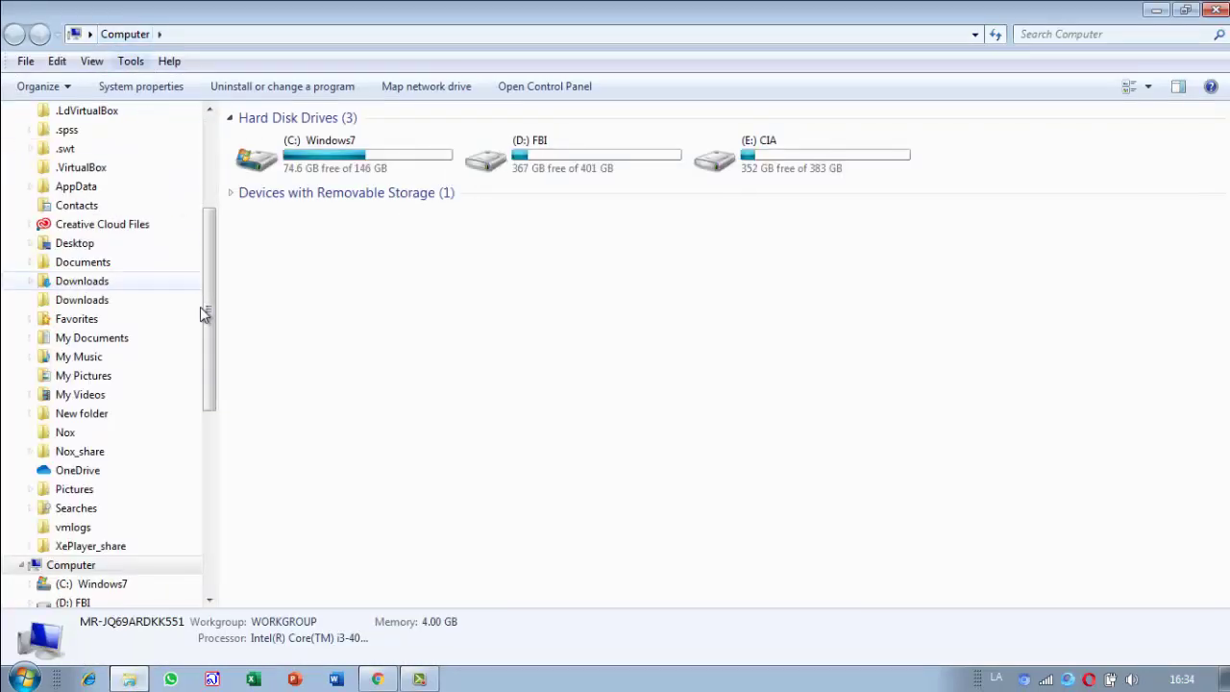
click(99, 280)
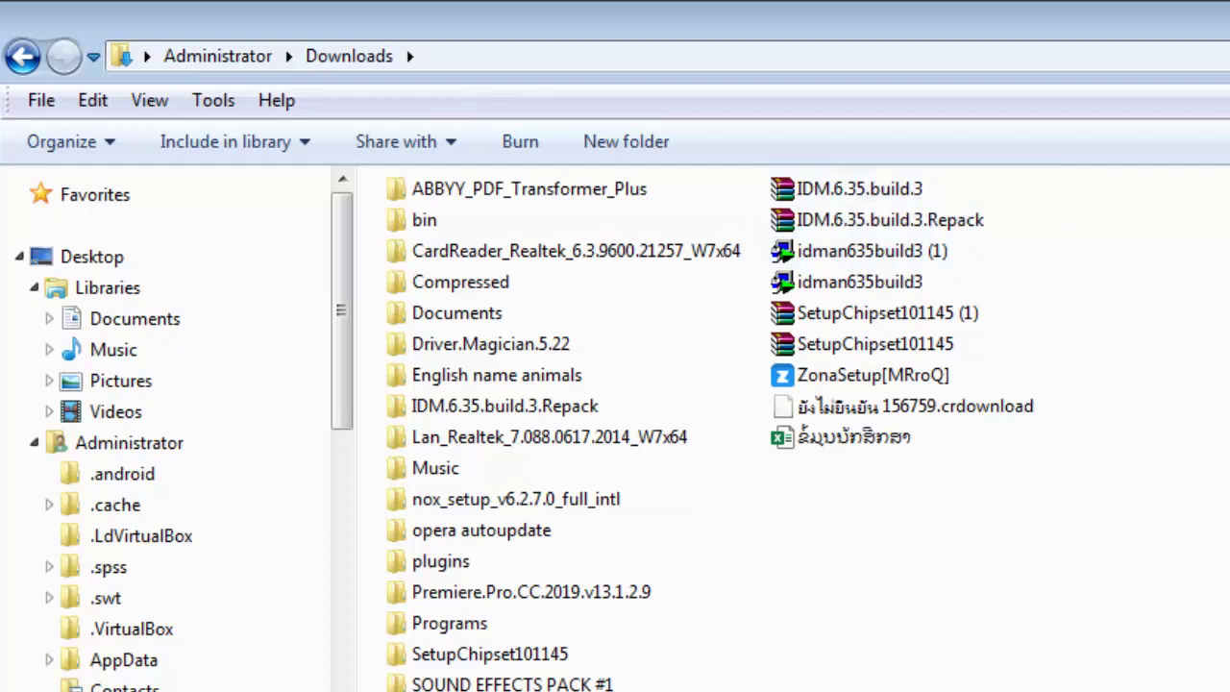
double_click(553, 408)
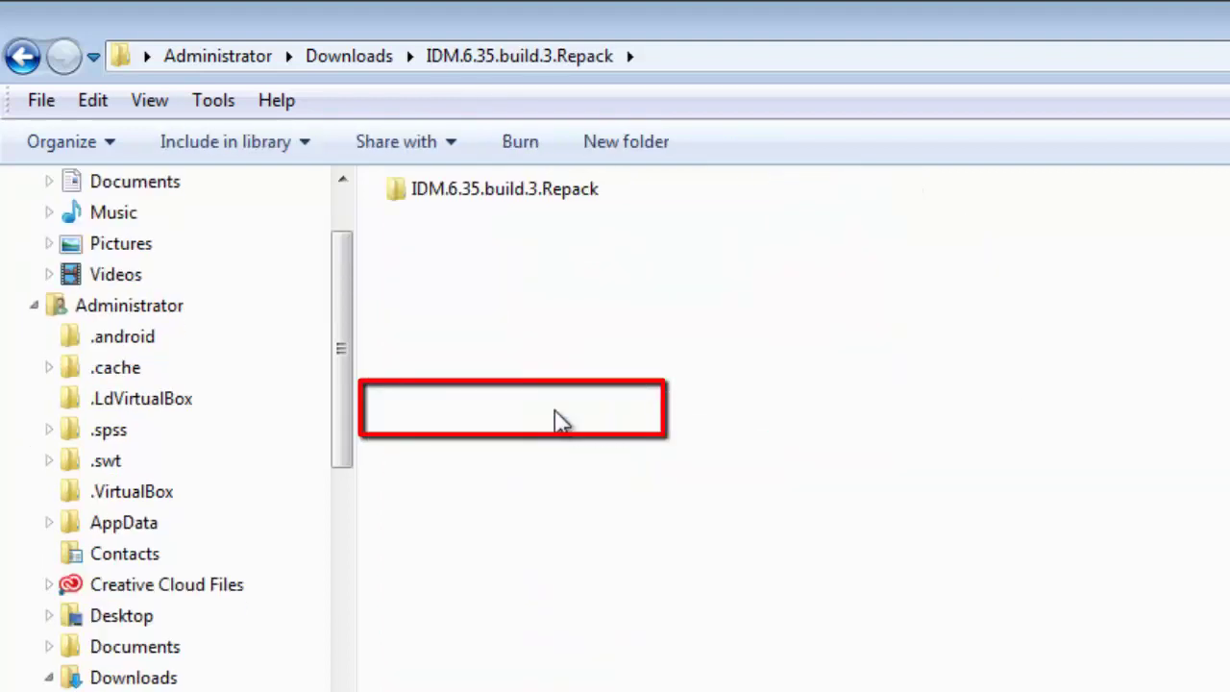
double_click(502, 190)
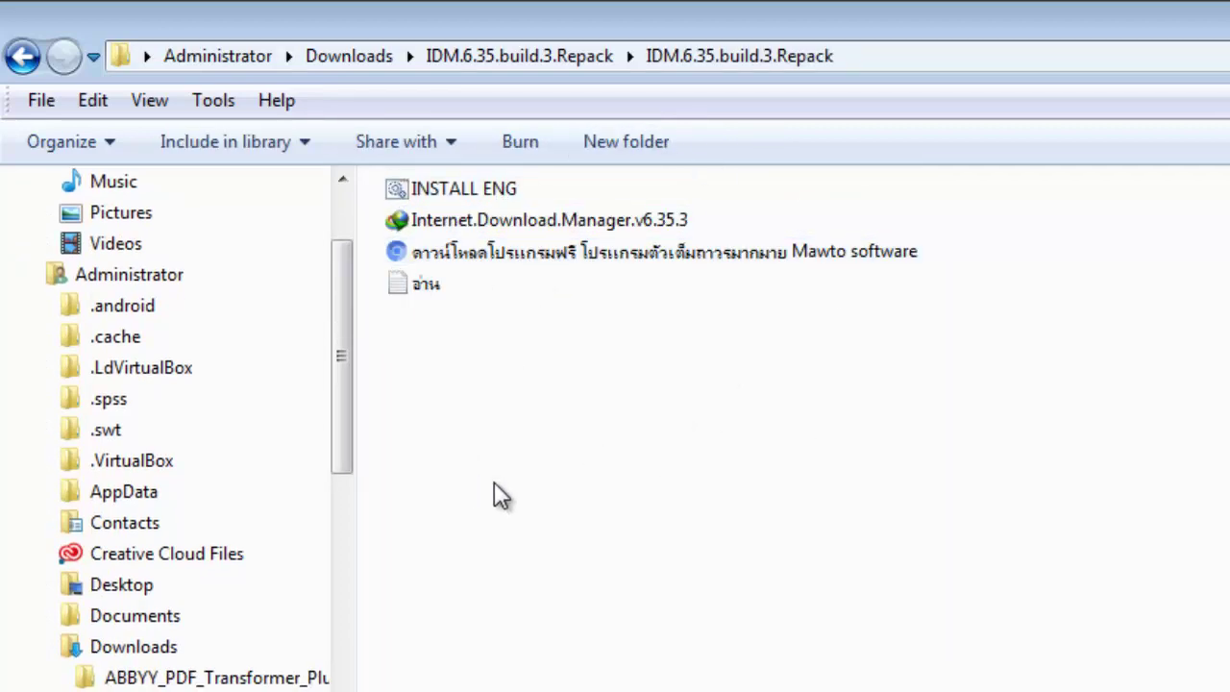
Step: Launch the Internet.Download.Manager.v6.35.3 installer and confirm ไทย (Thai) as the setup language
double_click(485, 197)
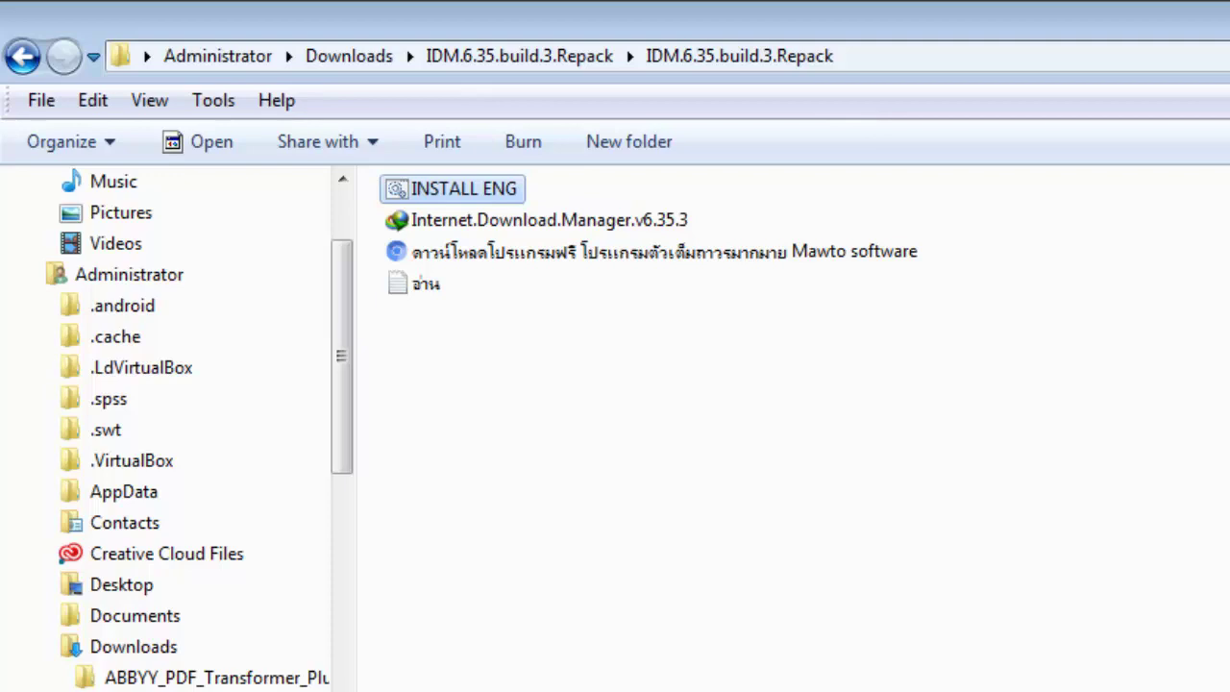
double_click(582, 223)
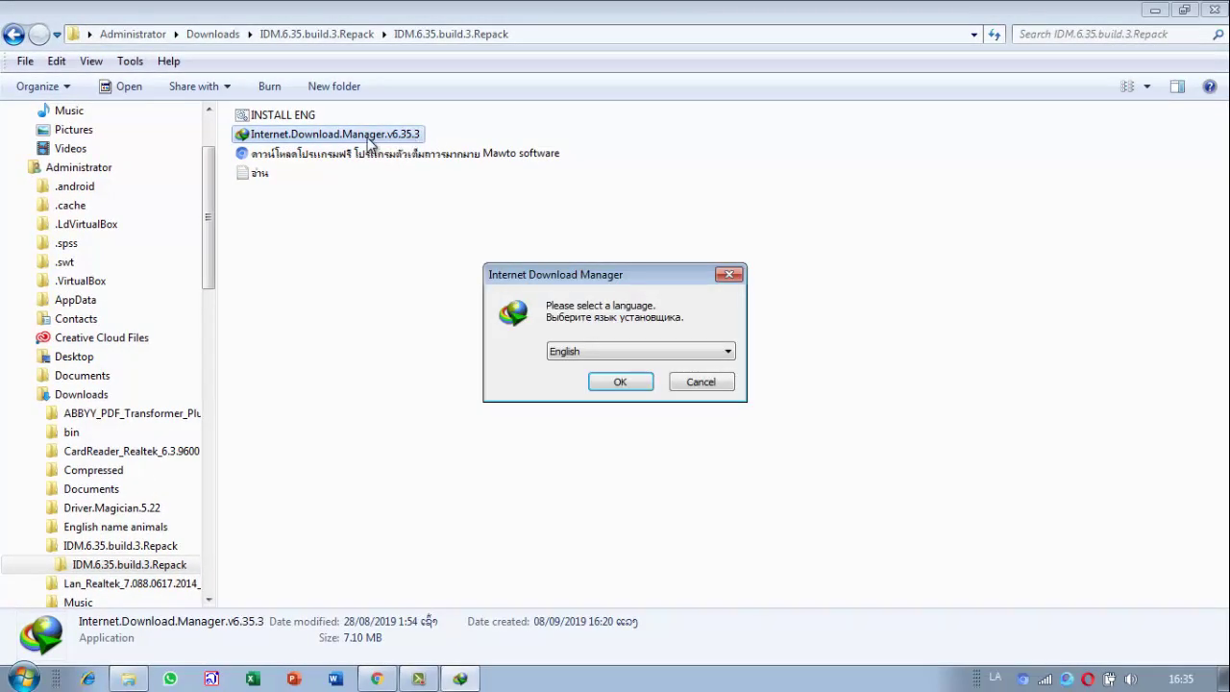
click(728, 351)
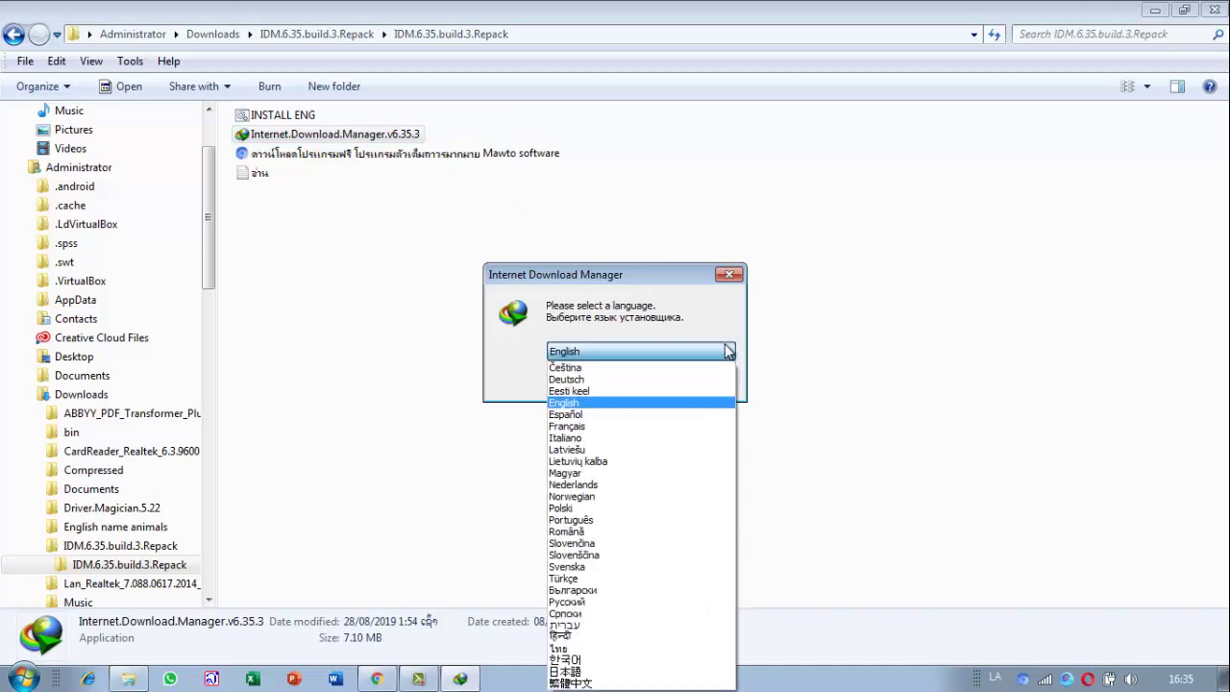
click(731, 351)
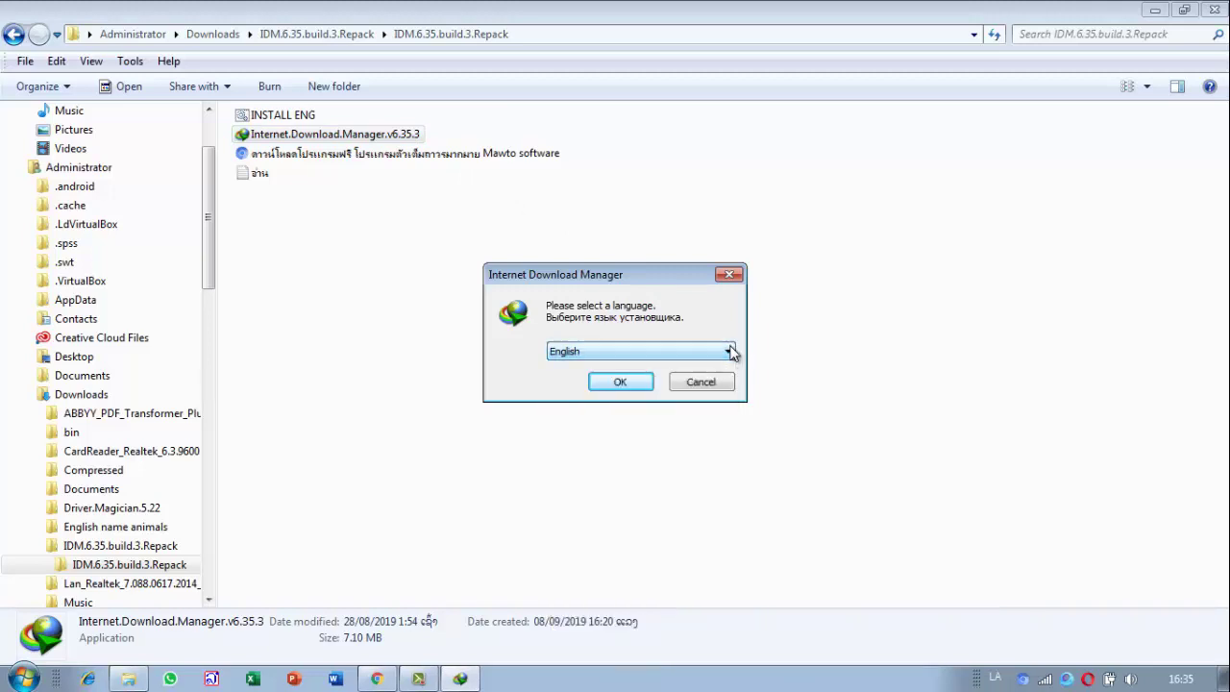
click(730, 352)
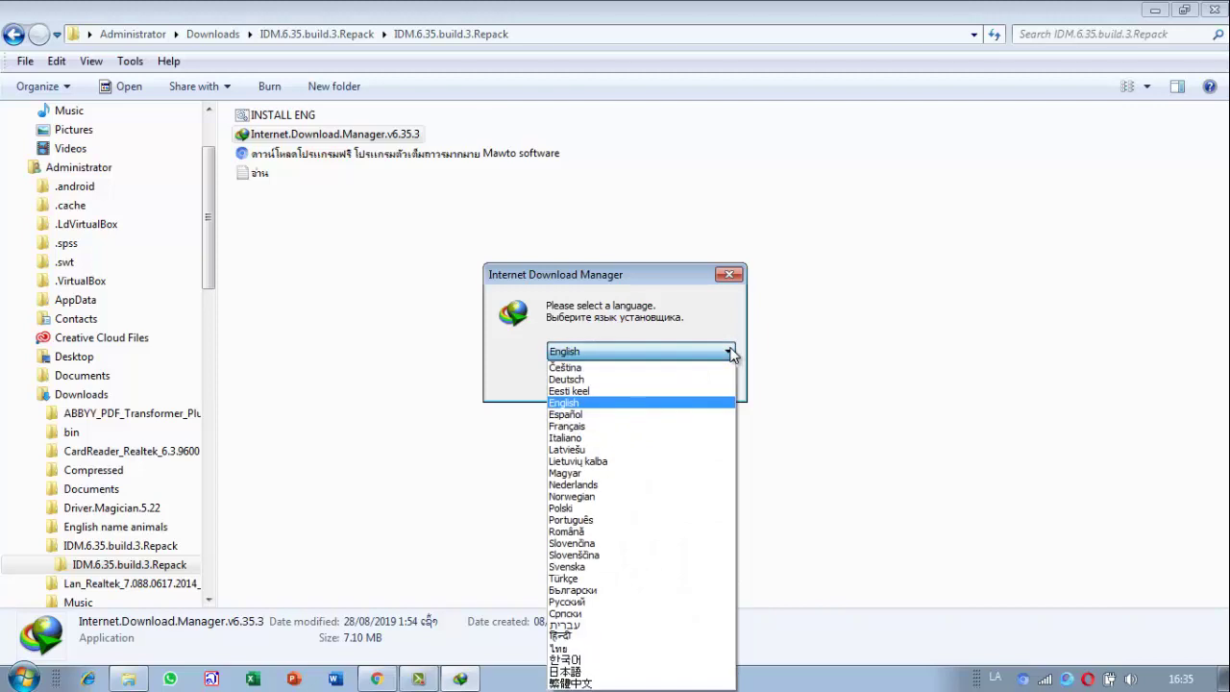
click(616, 653)
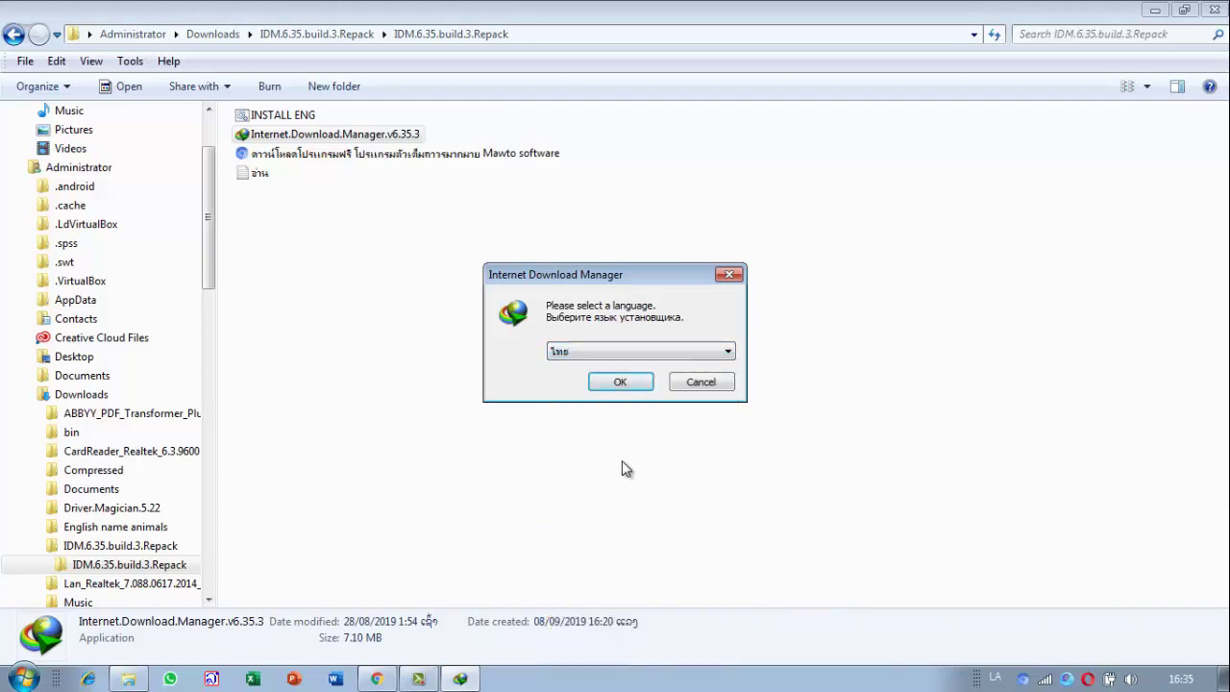
click(619, 384)
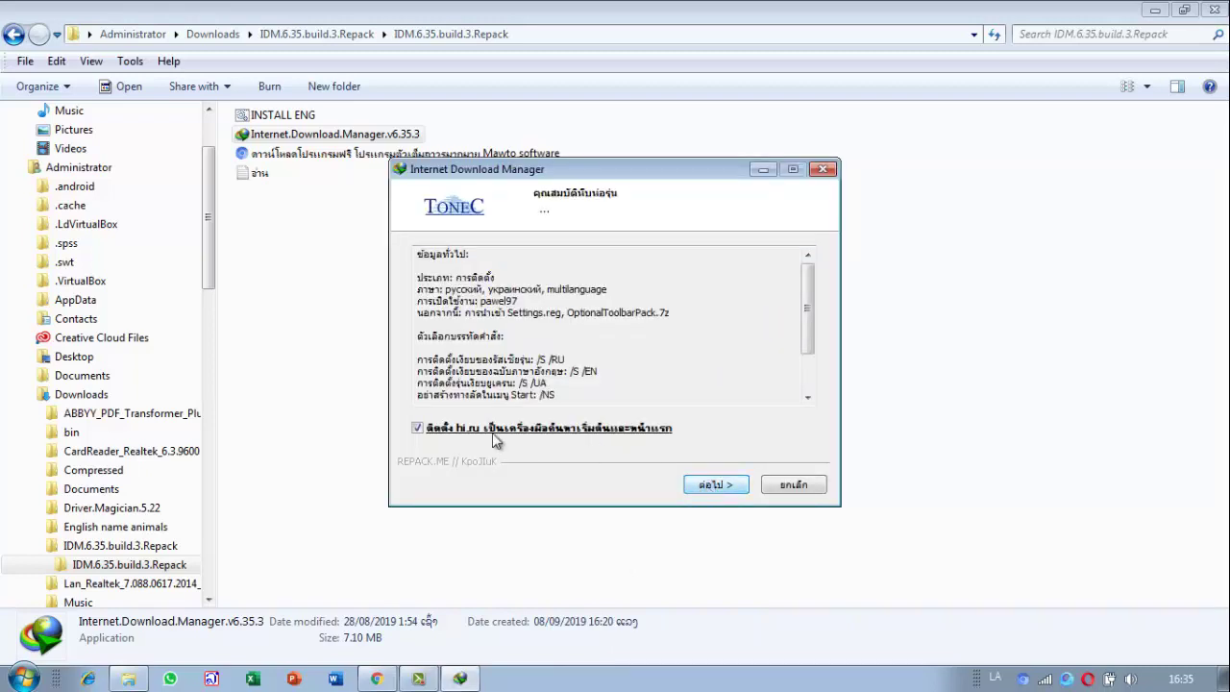
Step: Decline hi.ru as the default search engine and home page, and choose English language as the program's default language
click(416, 428)
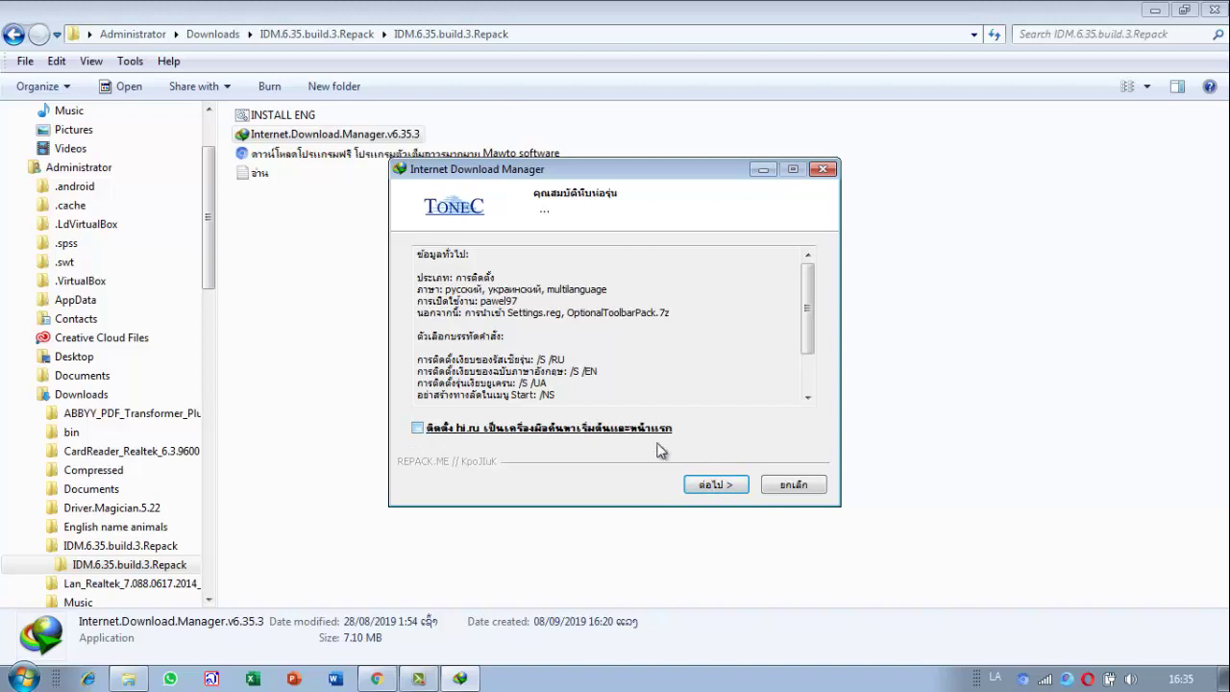
click(706, 486)
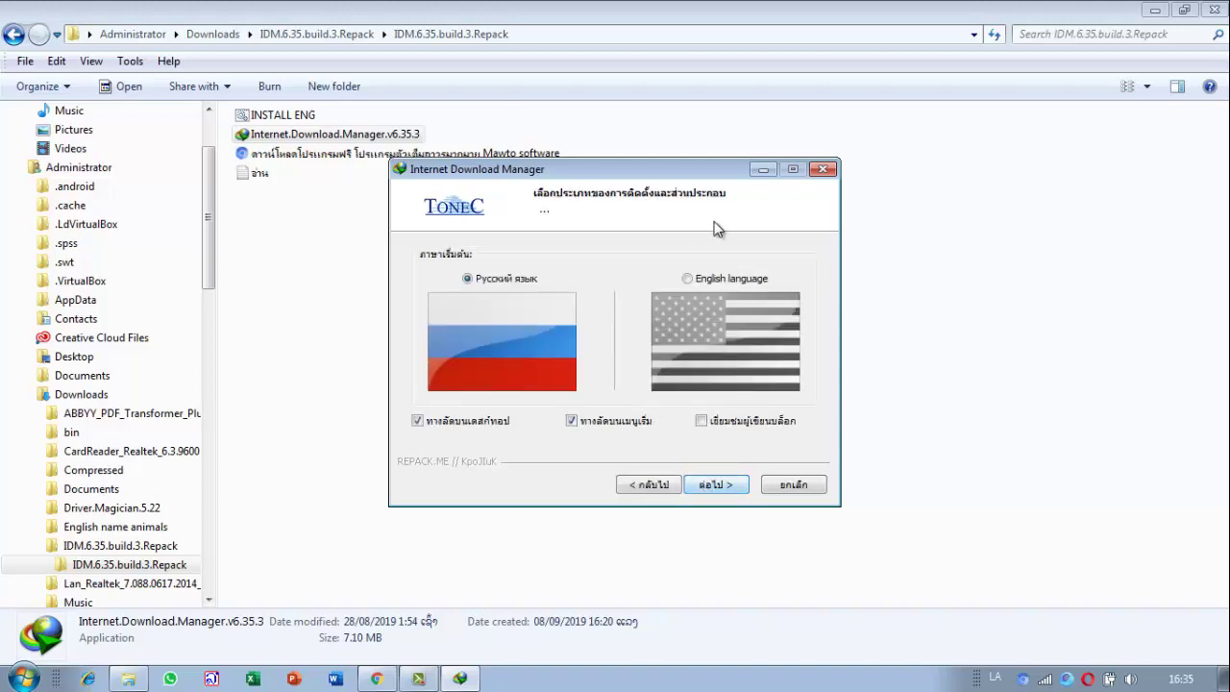
click(689, 280)
click(722, 485)
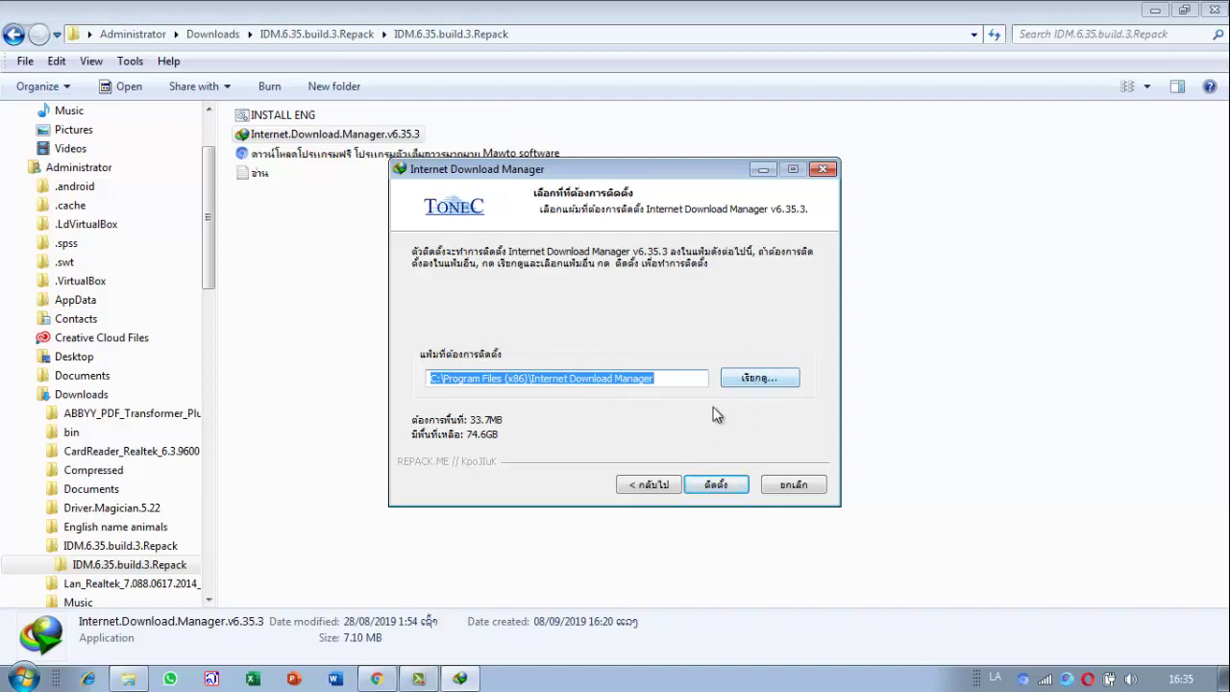
Step: Install the program to C:\Program Files (x86)\Internet Download Manager, ignoring the file-writing errors
click(716, 486)
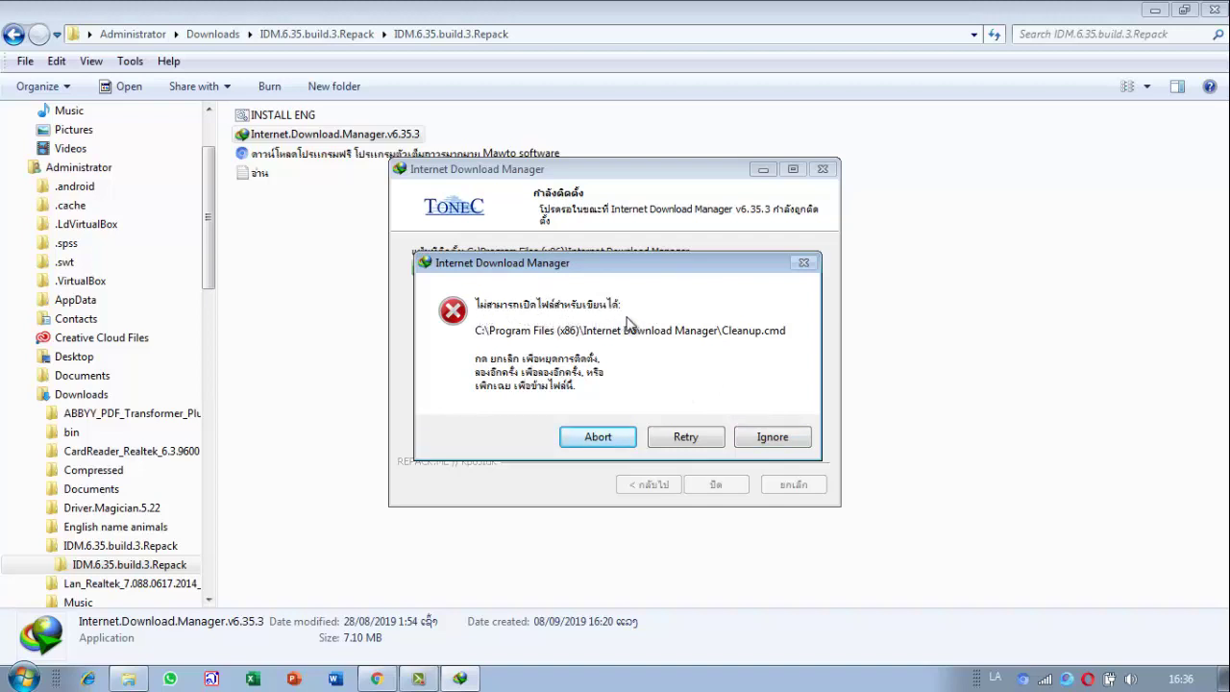
click(767, 440)
click(767, 440)
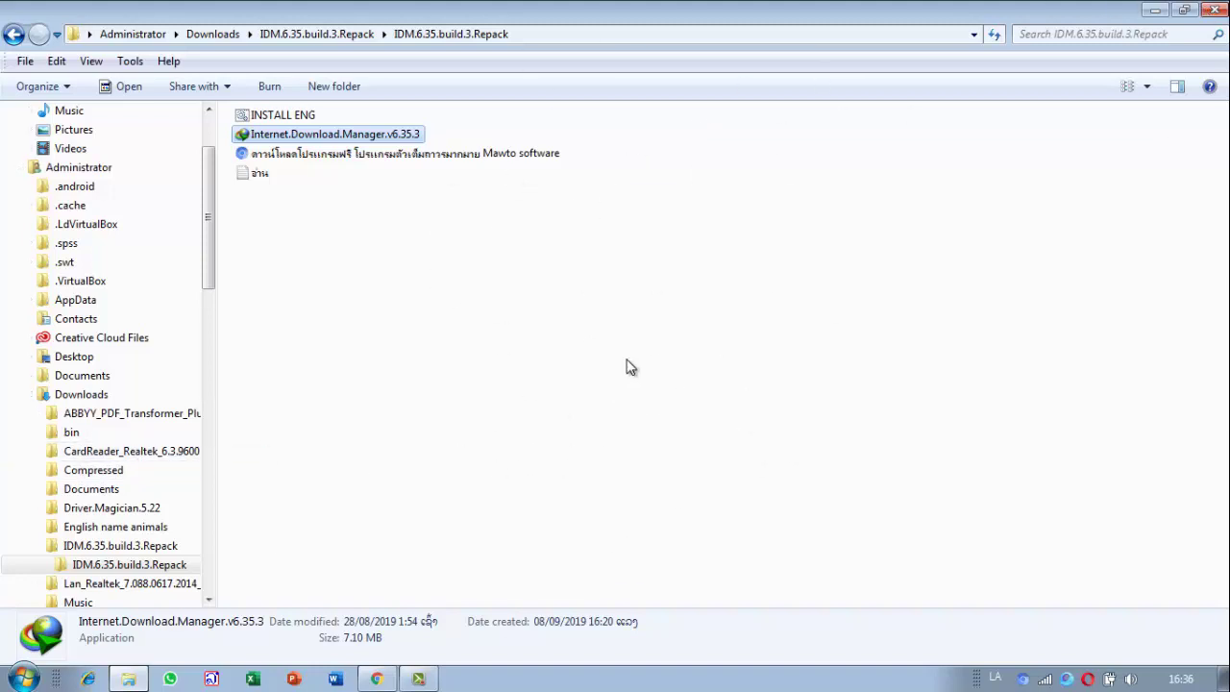
Step: Close the folder window and launch Internet Download Manager from the desktop, dismissing its Administrator privileges warning and Tip of the Day
click(1215, 11)
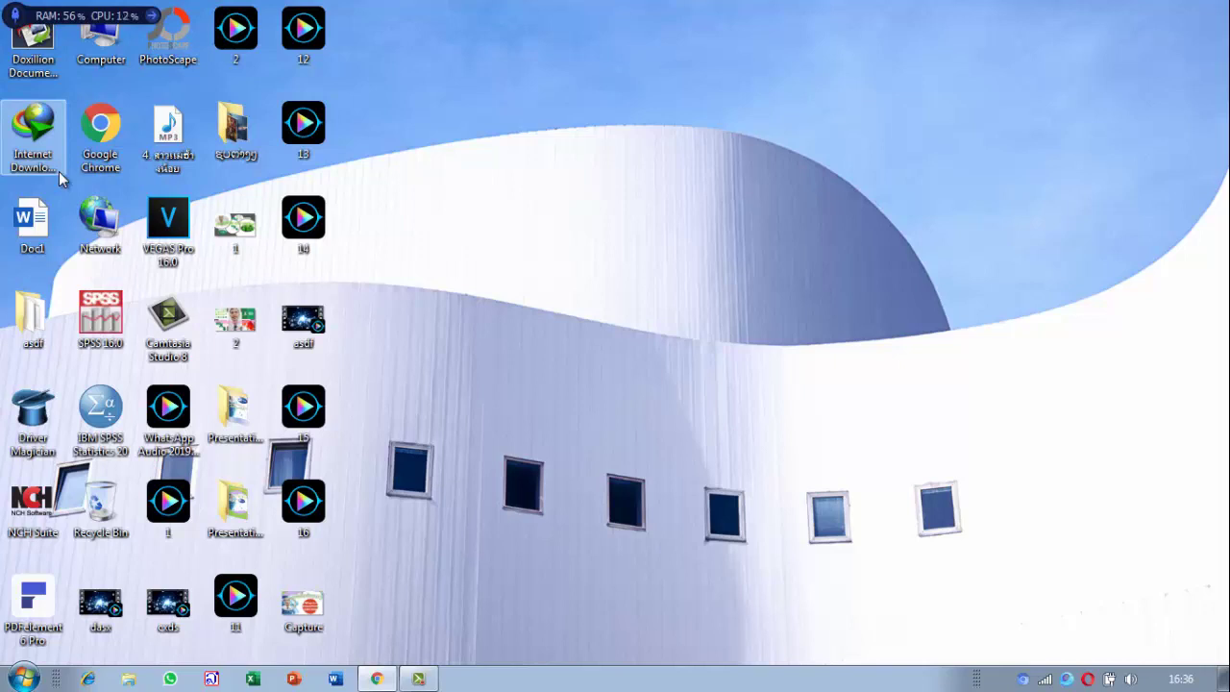
double_click(29, 132)
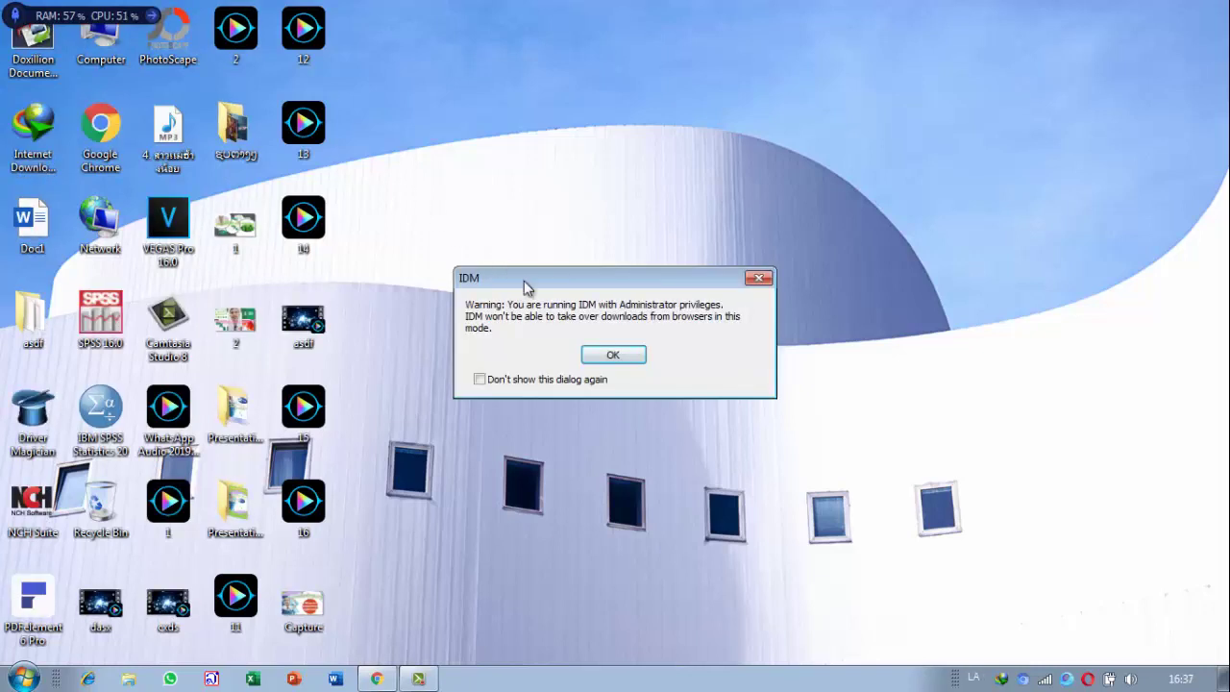
click(611, 356)
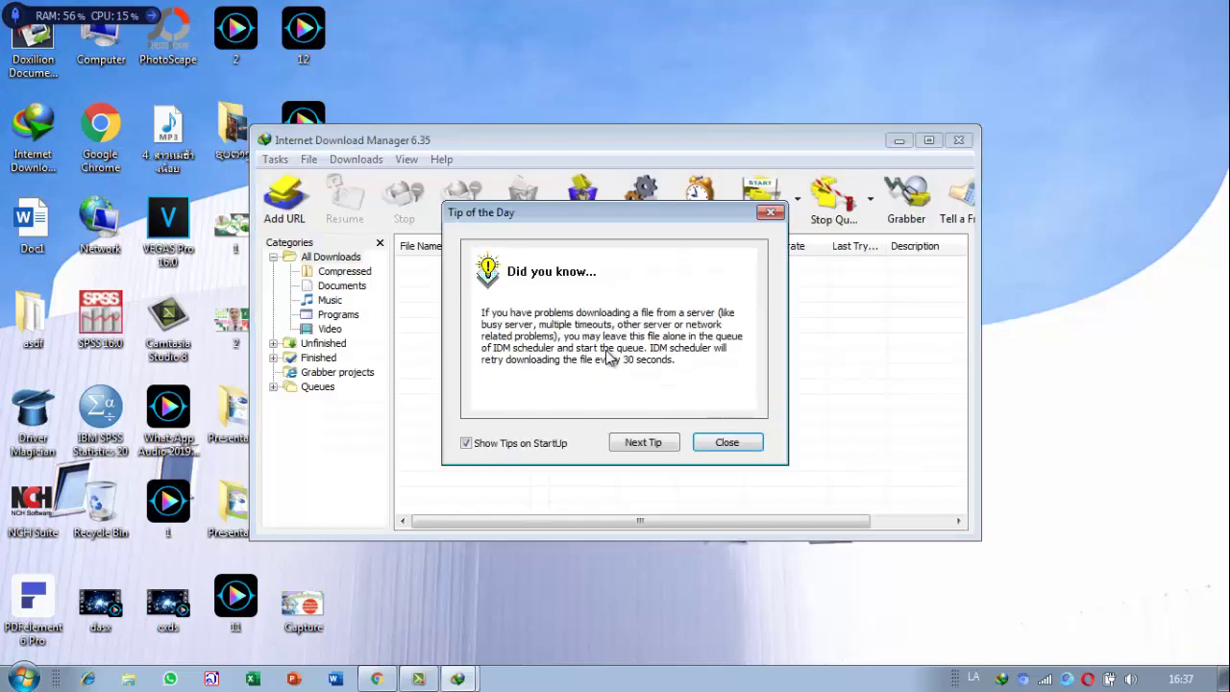
click(726, 445)
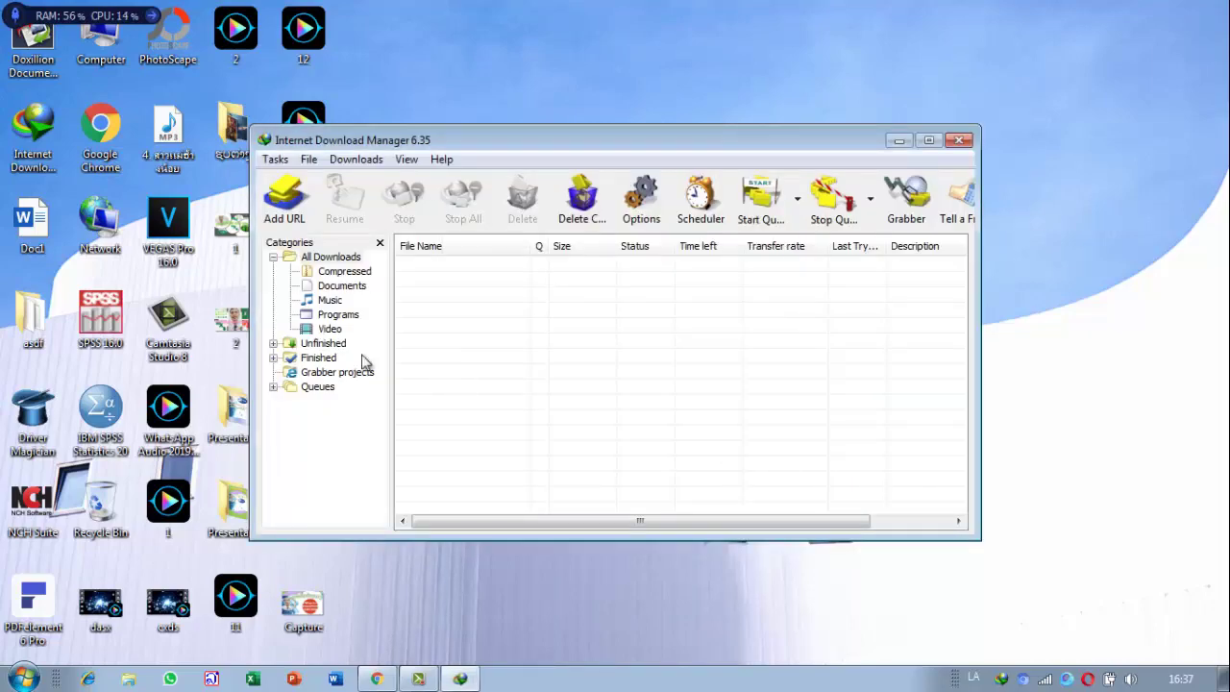
Step: View the All Downloads category in the maximized Internet Download Manager window and close the window
click(929, 141)
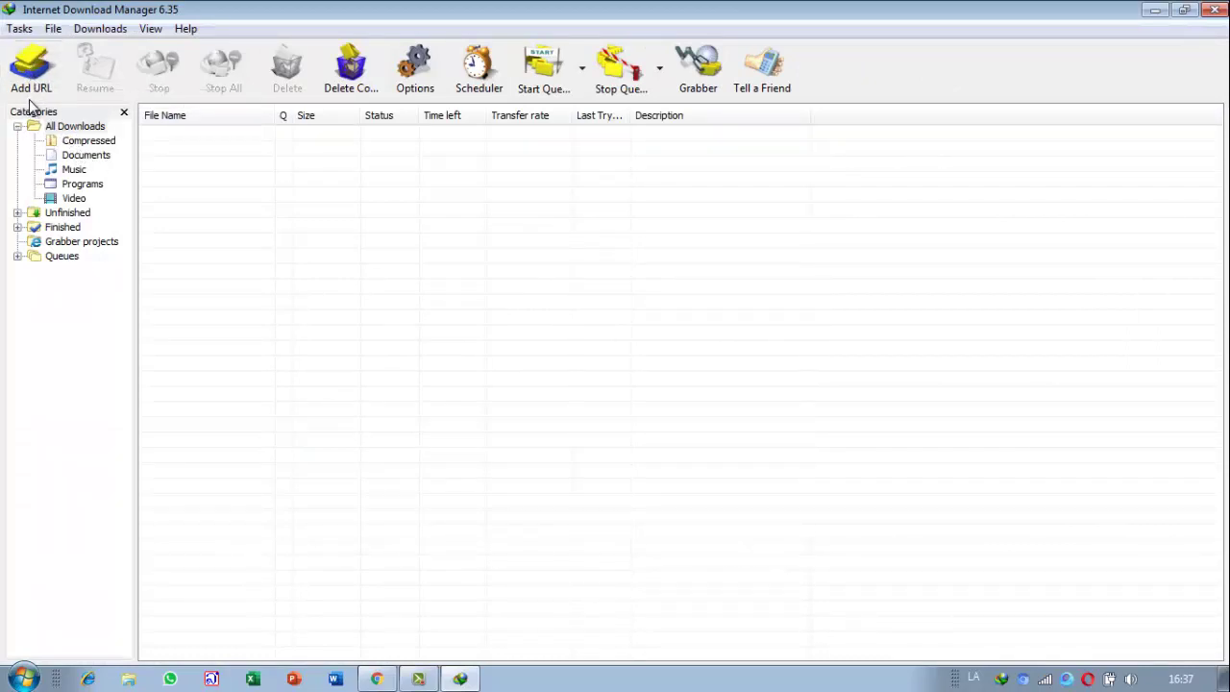
click(85, 128)
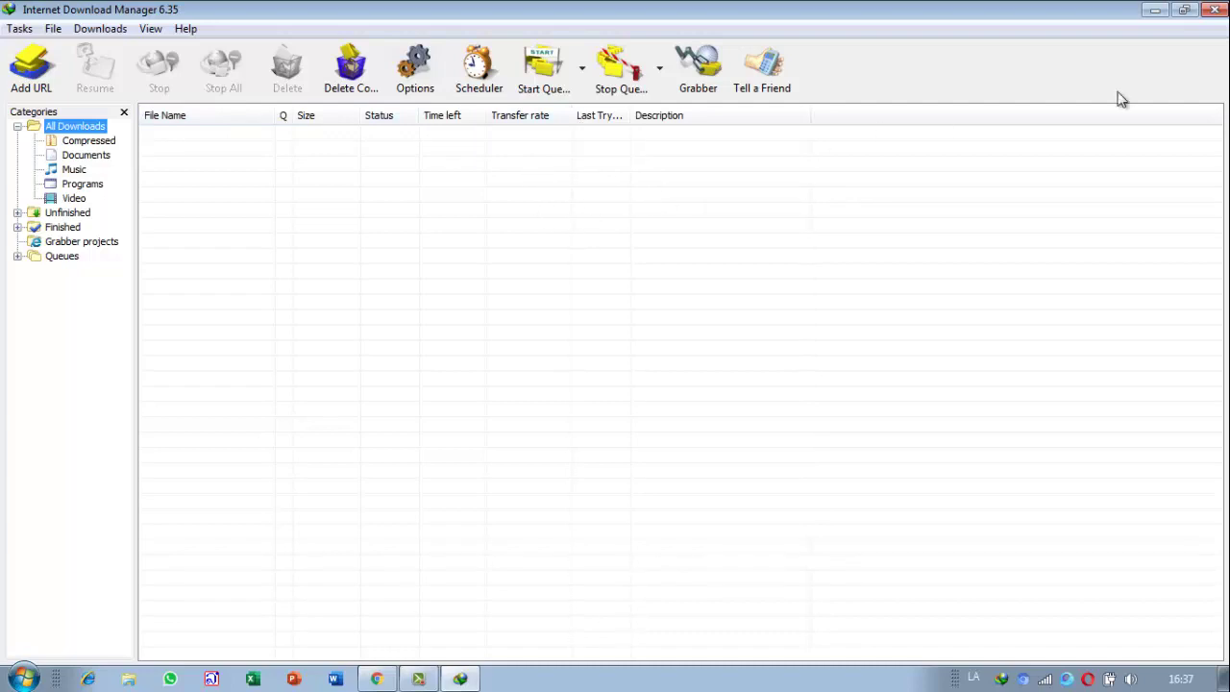
click(1216, 10)
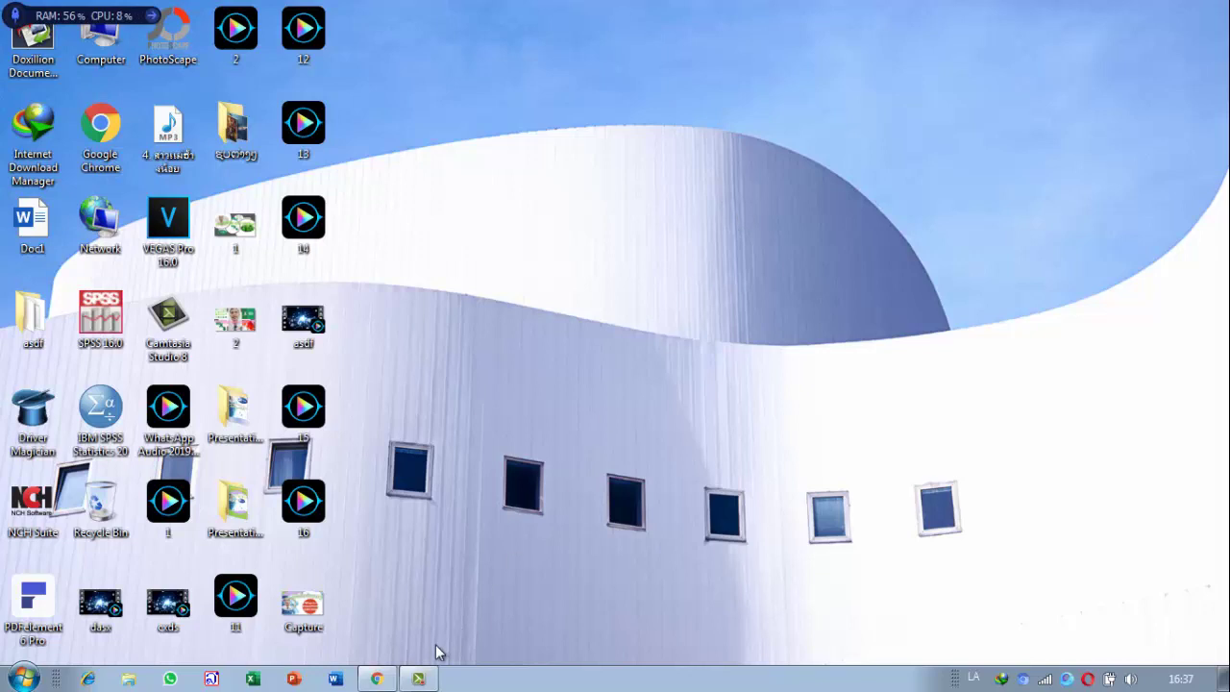
mouse_move(383, 683)
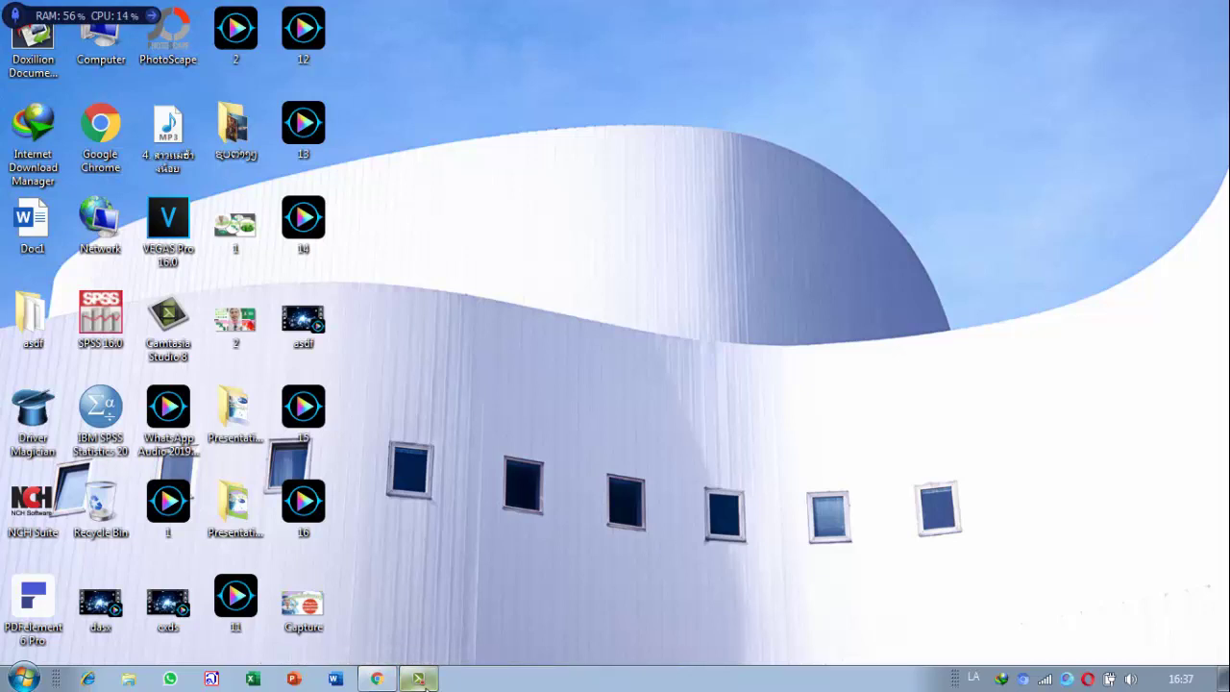
mouse_move(423, 685)
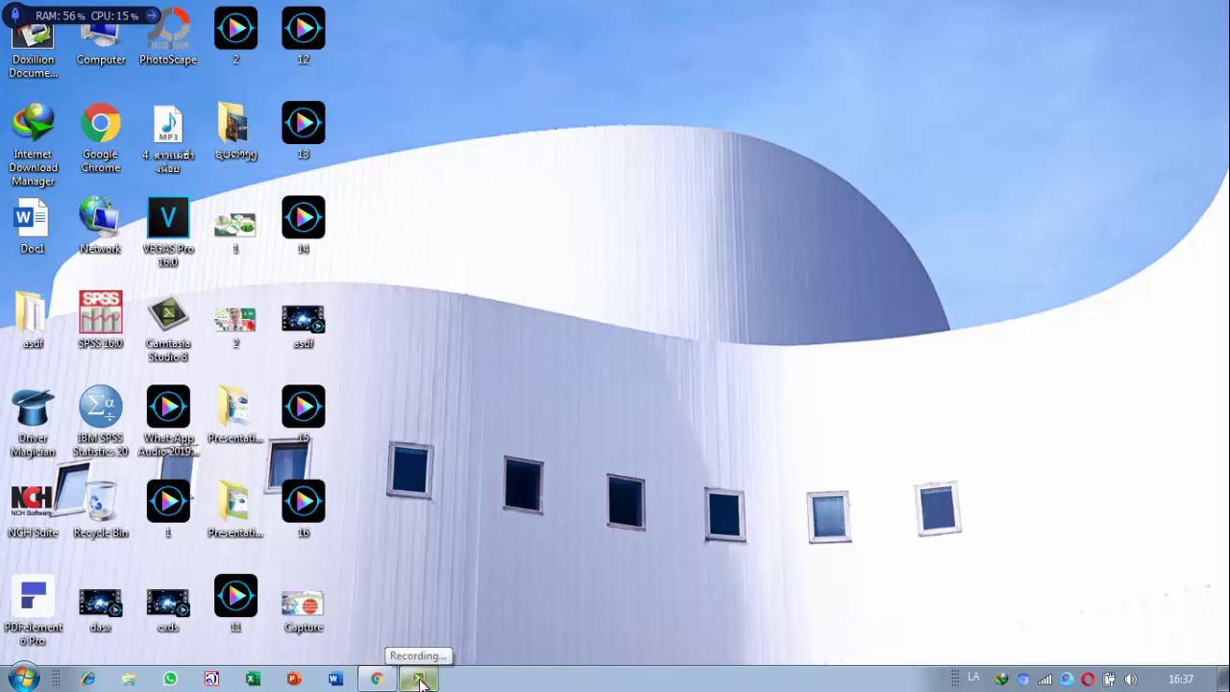